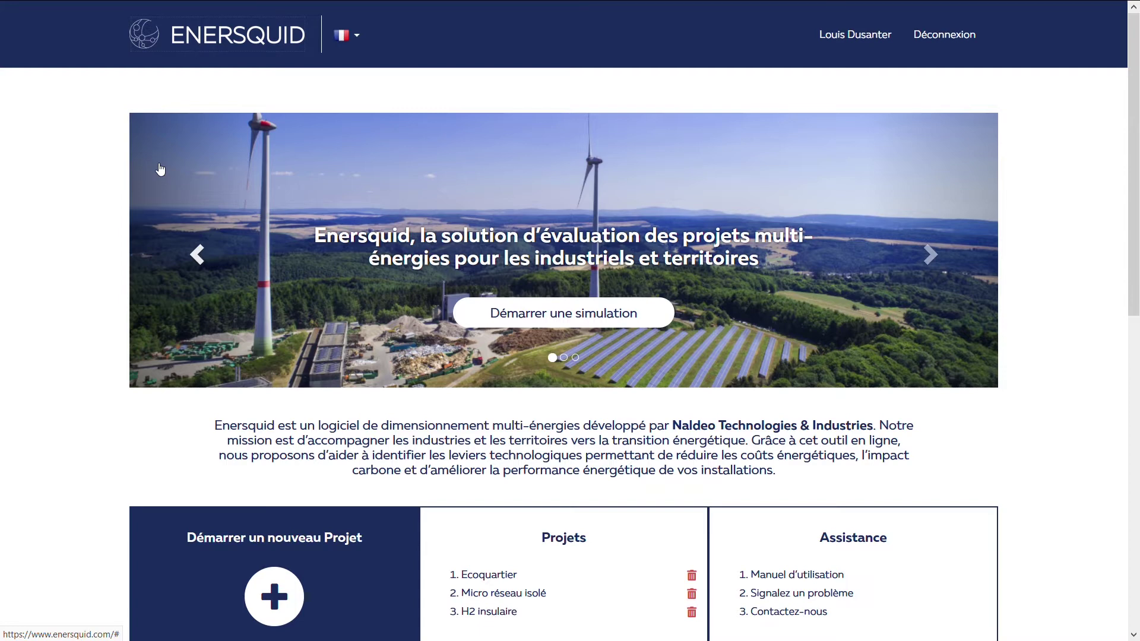
Step: Start a new simulation and name the project "Autoconsommation solaire PV" in the project description
click(546, 323)
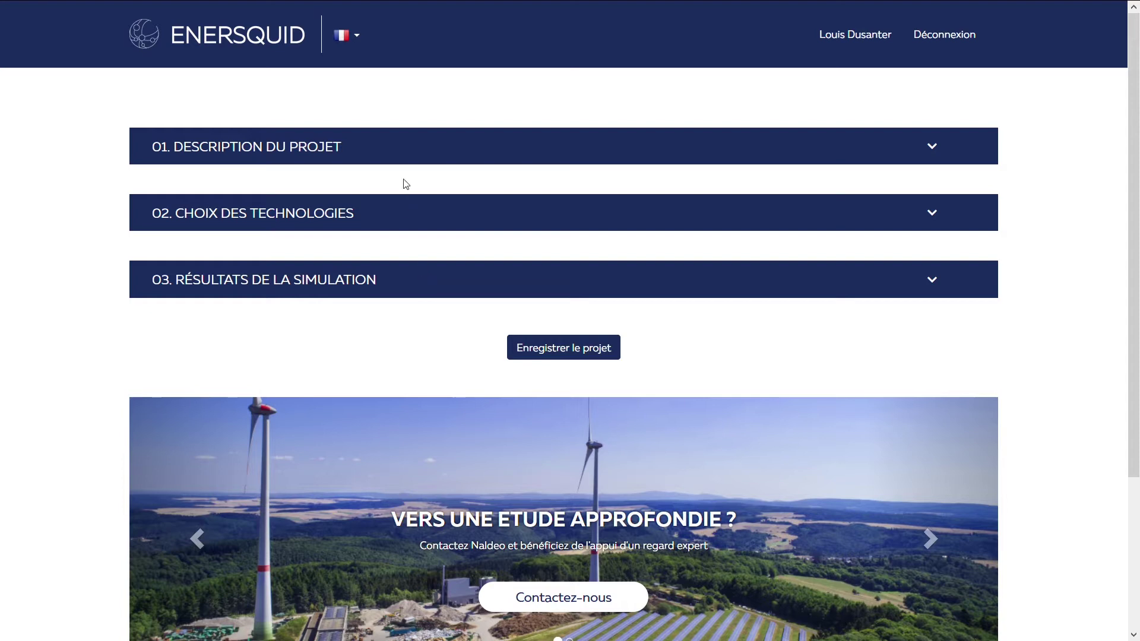
click(415, 156)
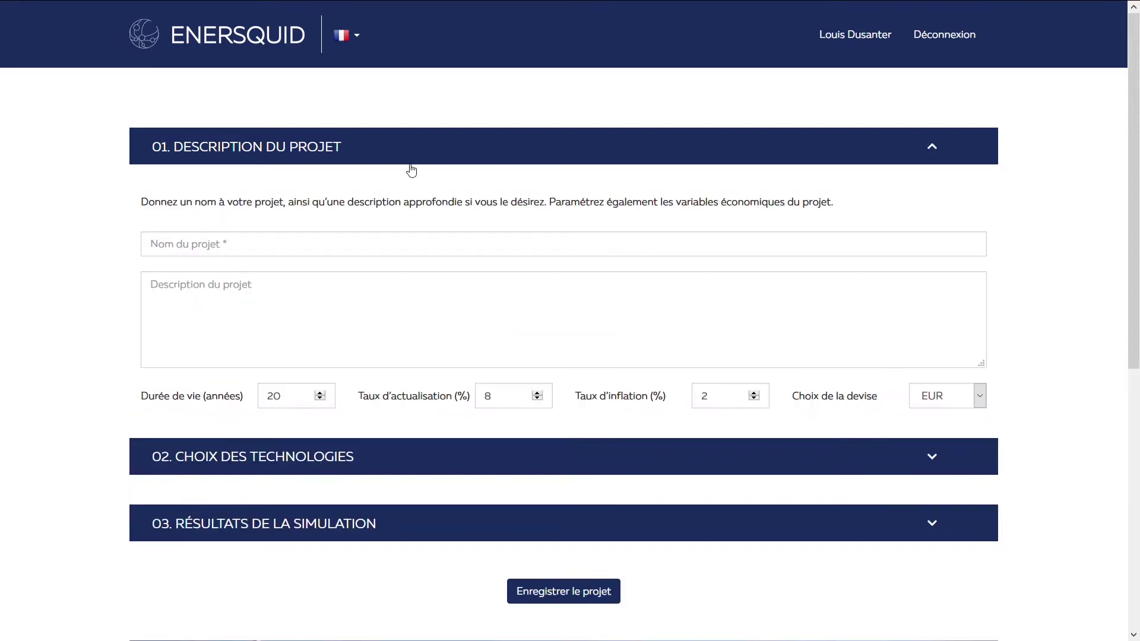
click(424, 247)
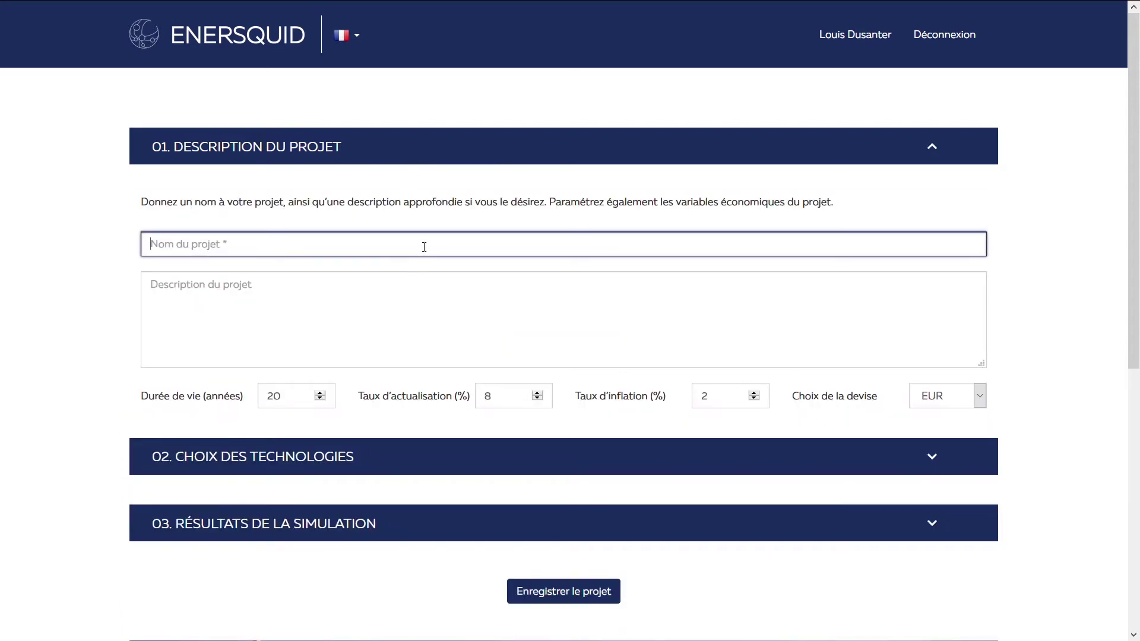
text(Autoconsommation solaire PV)
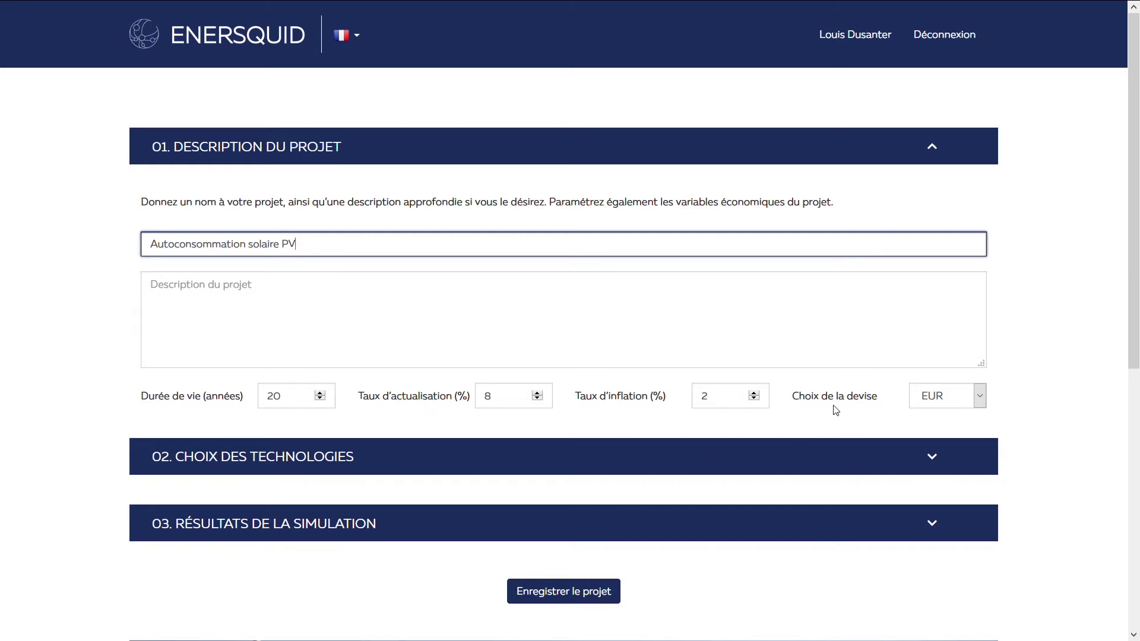
Step: Open the technology choice section and bring its map to satellite view around the Stade des Vaupians near Saint-Privat-des-Vieux
click(846, 454)
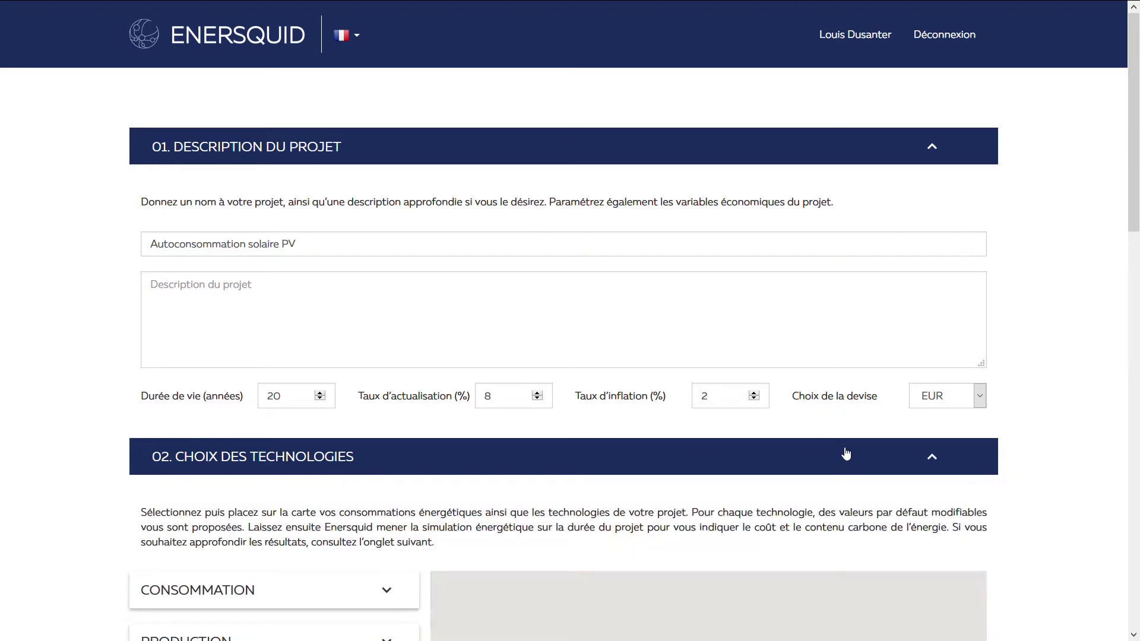
scroll(1018, 445, down, 6)
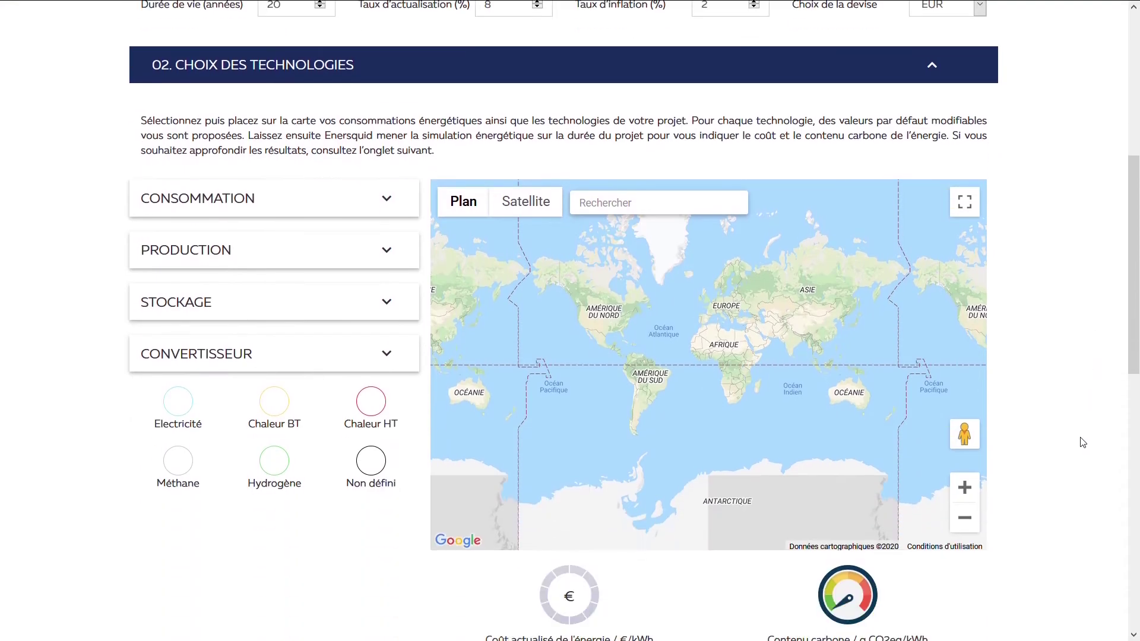
scroll(1072, 435, down, 1)
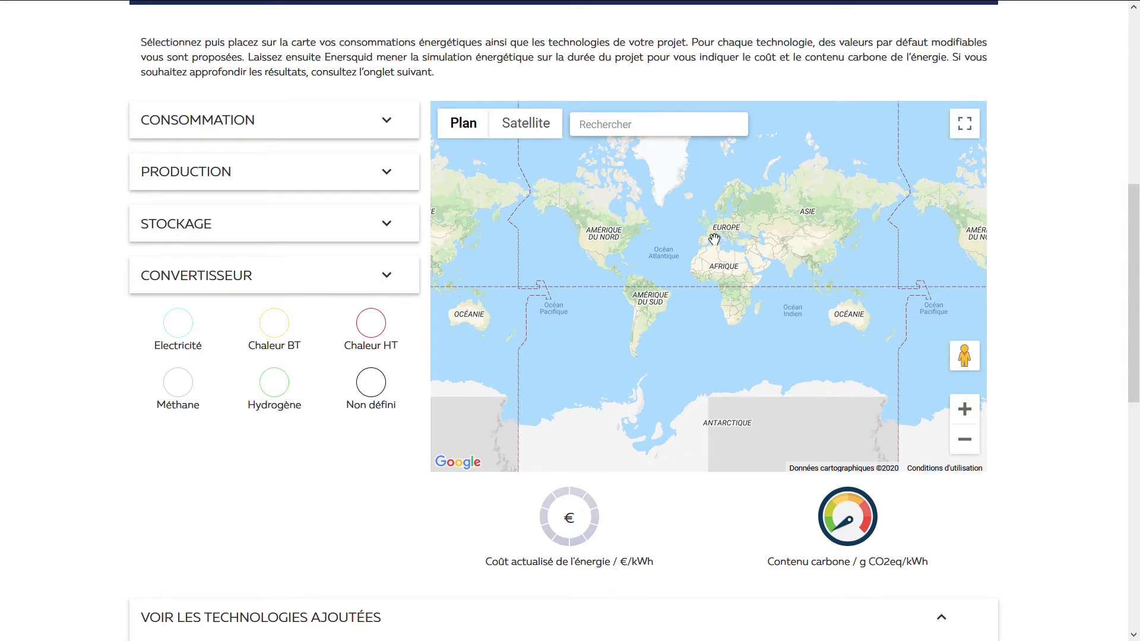
scroll(732, 241, up, 4)
scroll(733, 240, up, 5)
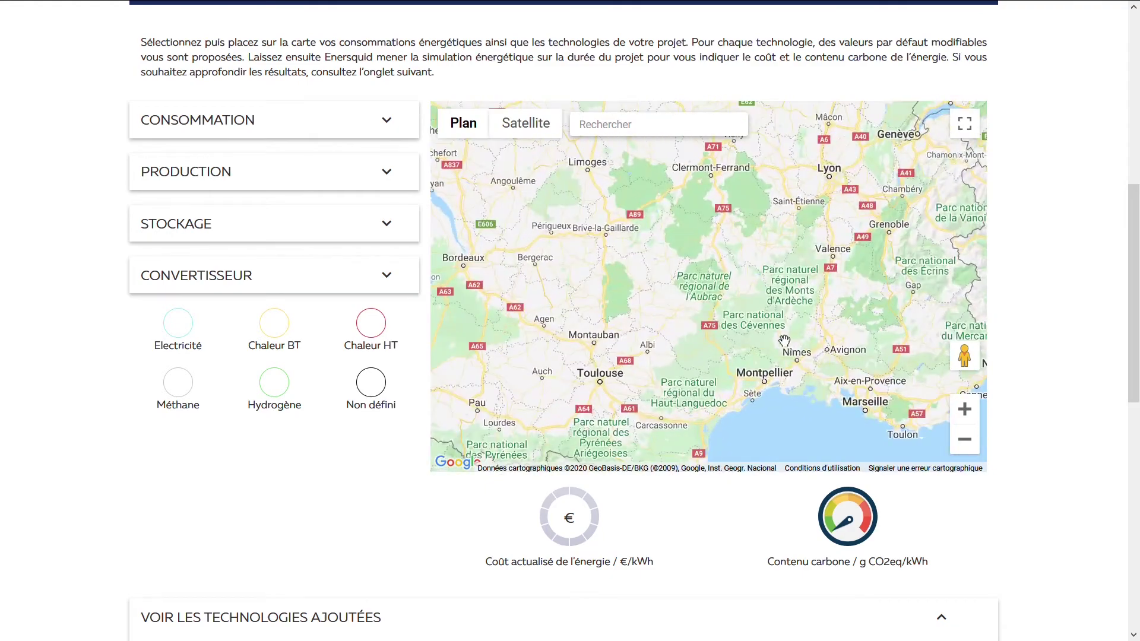
scroll(836, 371, up, 5)
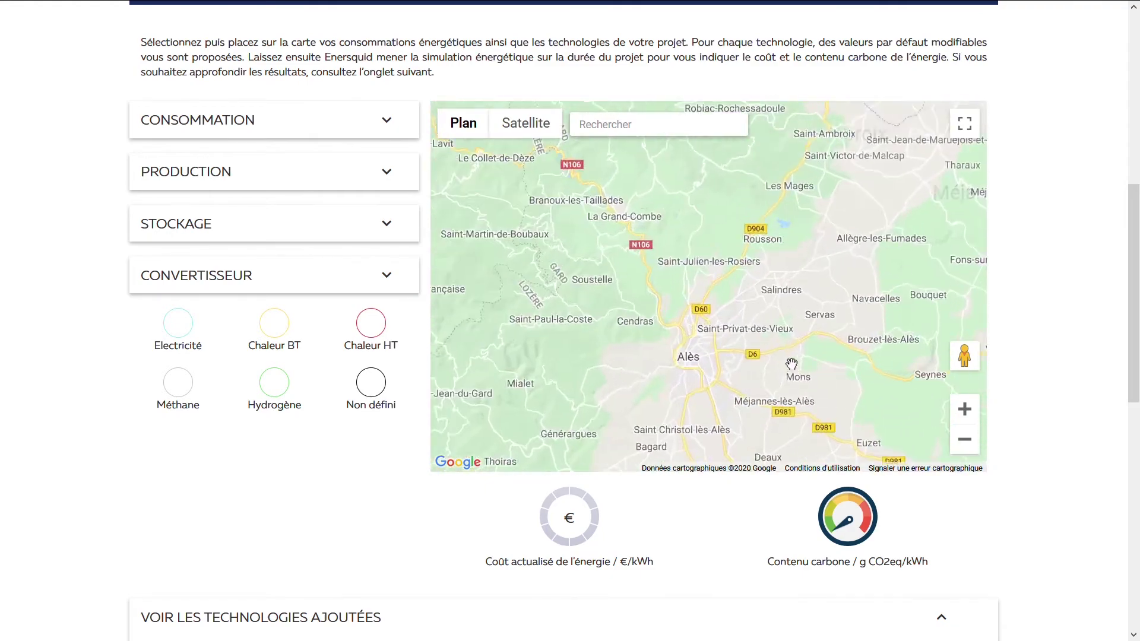
scroll(666, 292, up, 2)
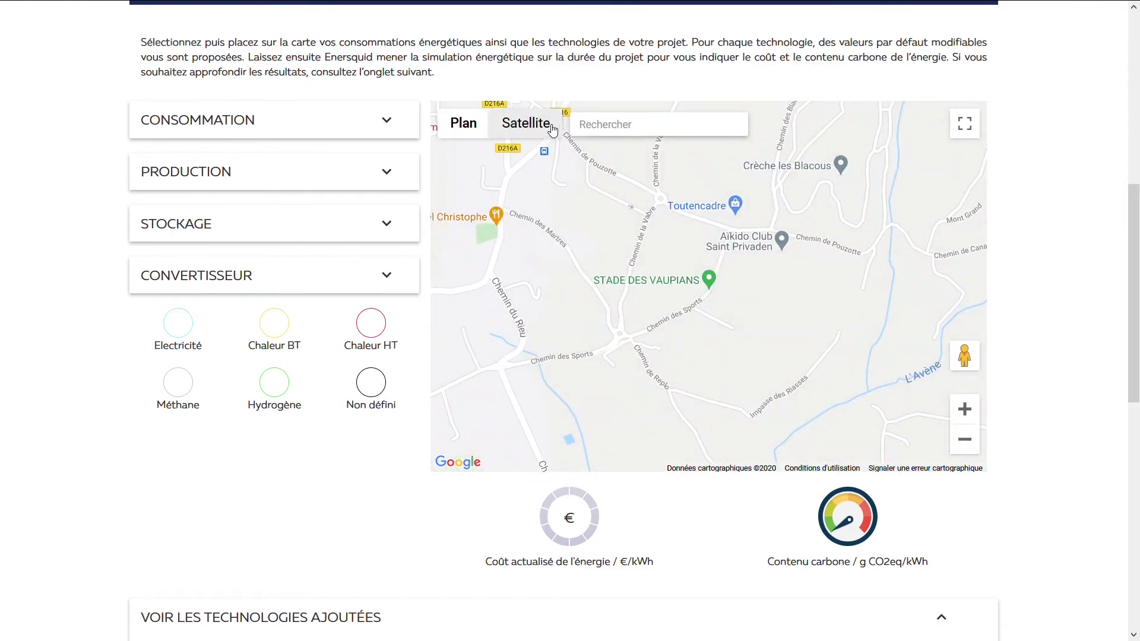
click(526, 124)
drag(694, 266, 723, 311)
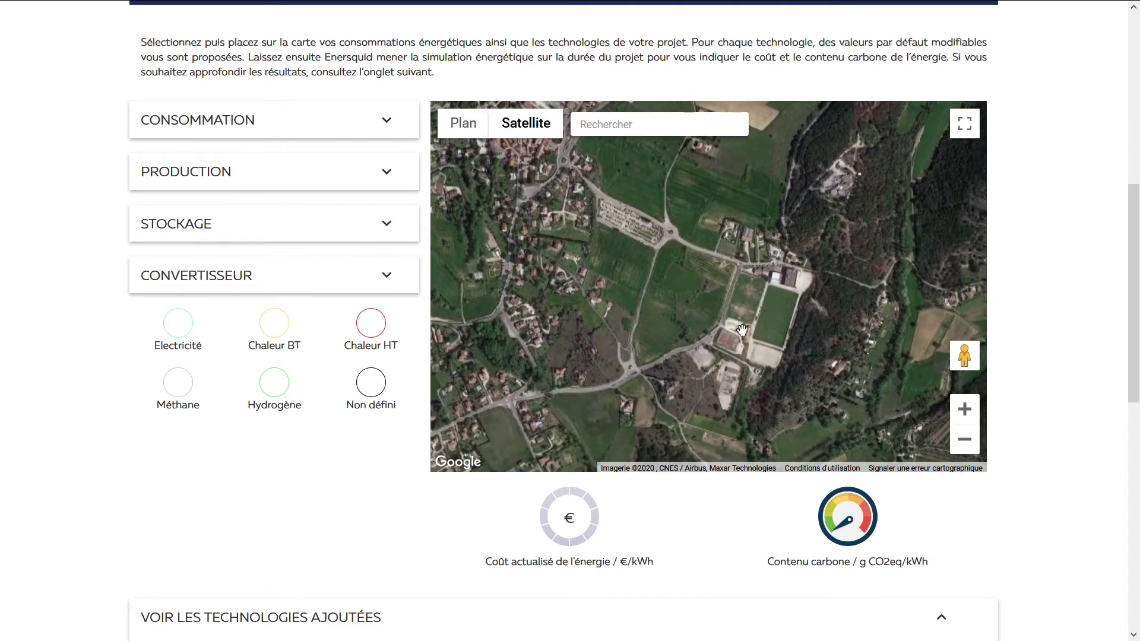
click(960, 409)
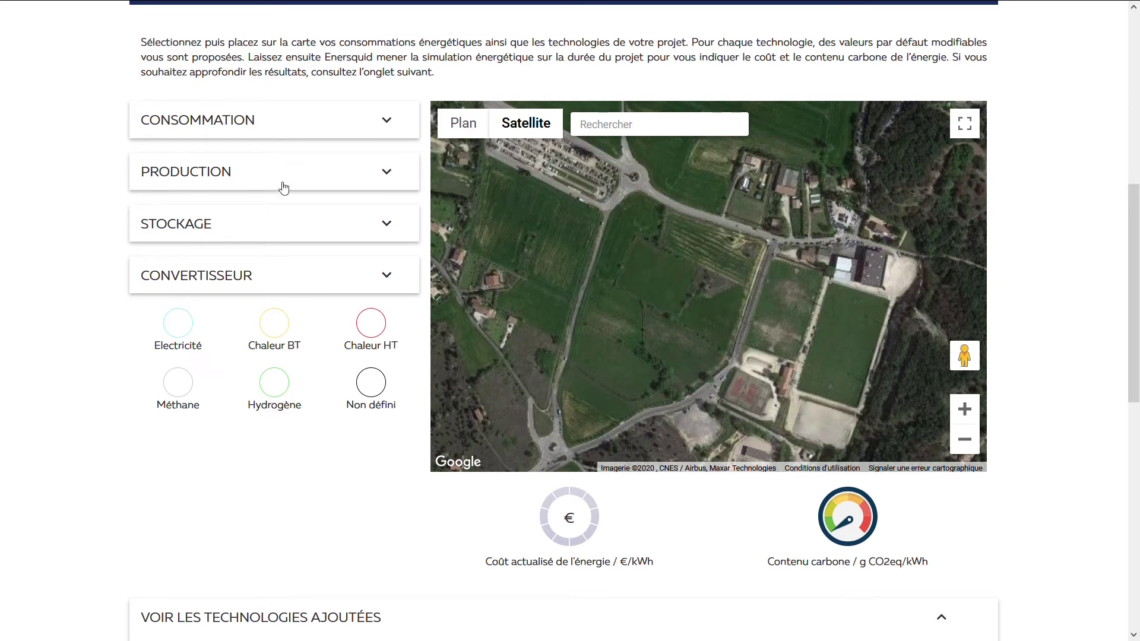
Step: Add an electricity consumption to the map and place it on the houses north of the sports fields
click(294, 131)
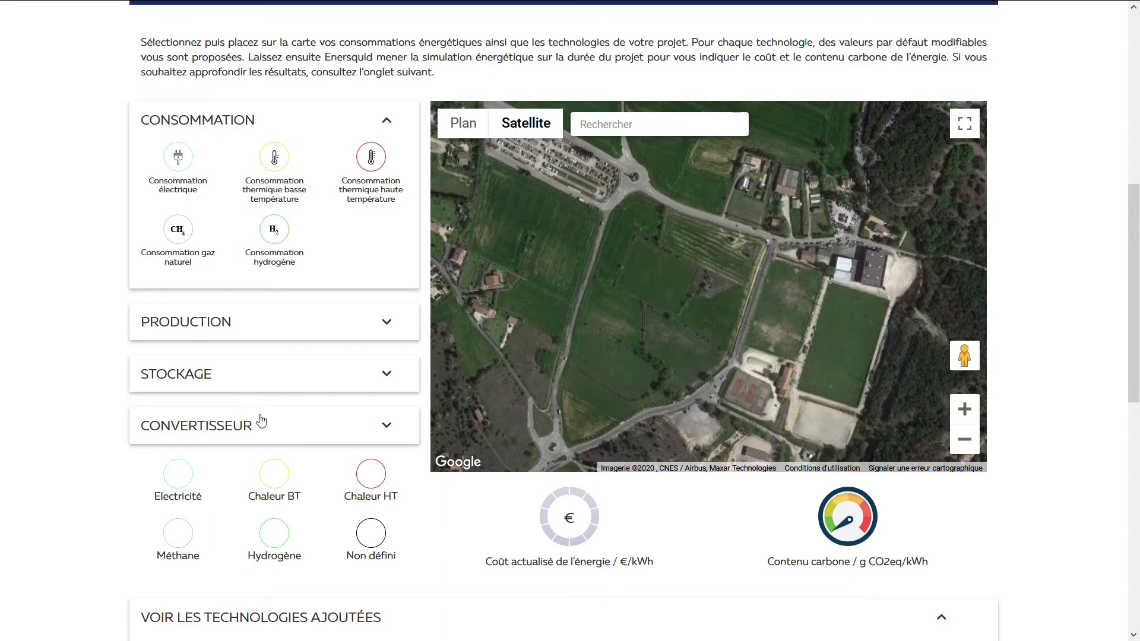
click(178, 157)
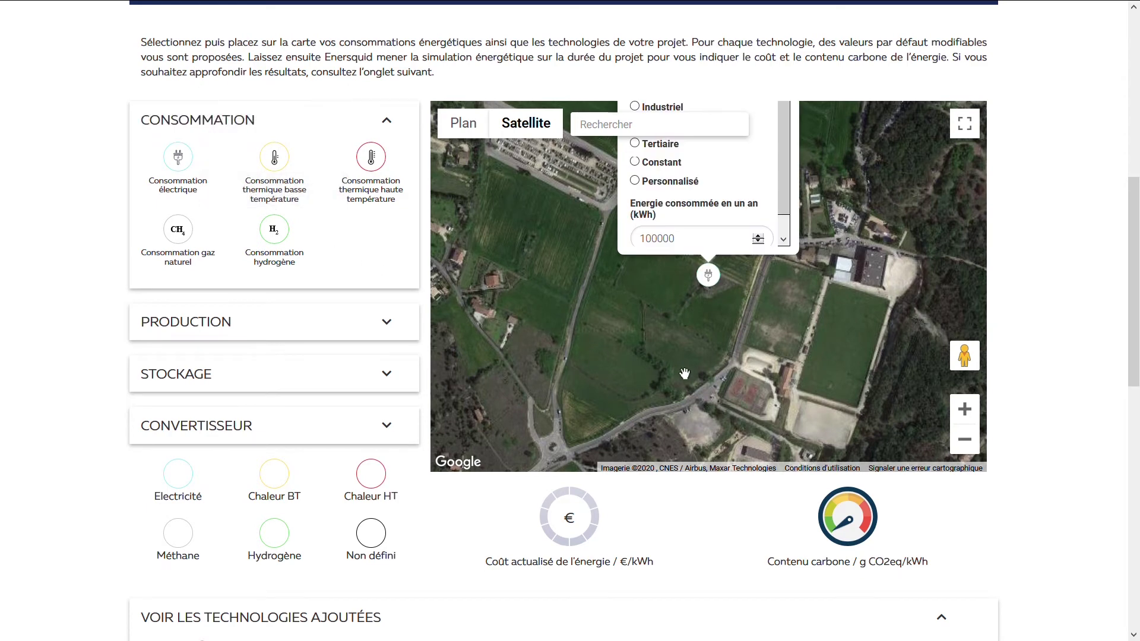
mouse_move(683, 374)
mouse_down()
mouse_move(614, 324)
mouse_move(537, 345)
mouse_up()
drag(599, 292, 630, 394)
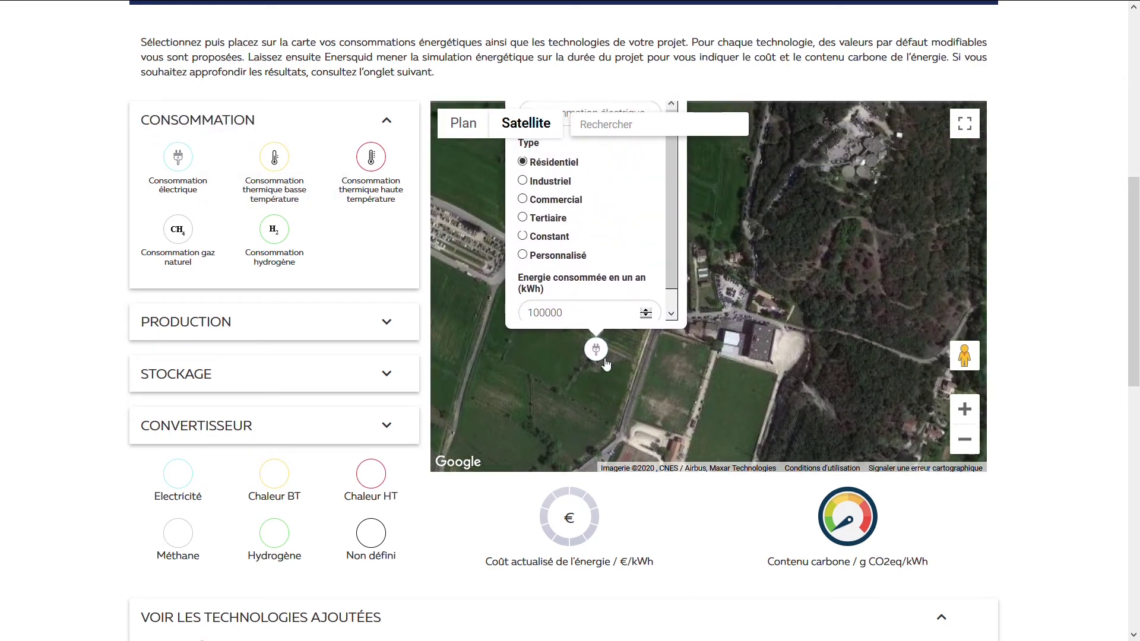
mouse_move(606, 359)
mouse_down()
mouse_move(723, 264)
mouse_move(693, 265)
mouse_up()
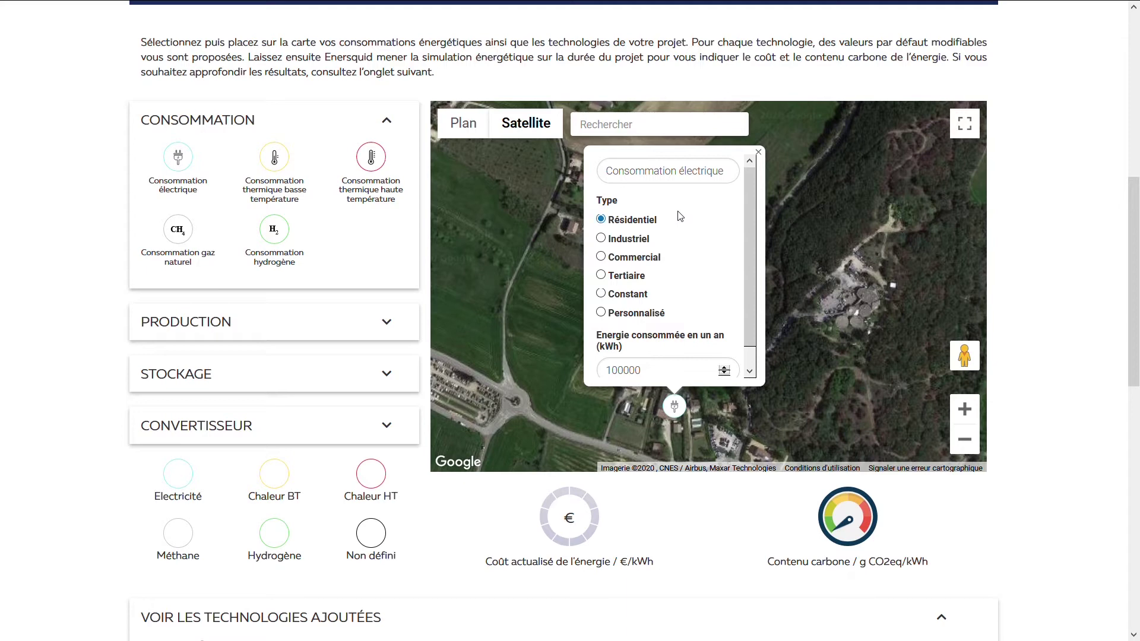
Step: Set the electricity consumption's annual energy to 100000 kWh and close its settings
scroll(688, 267, down, 1)
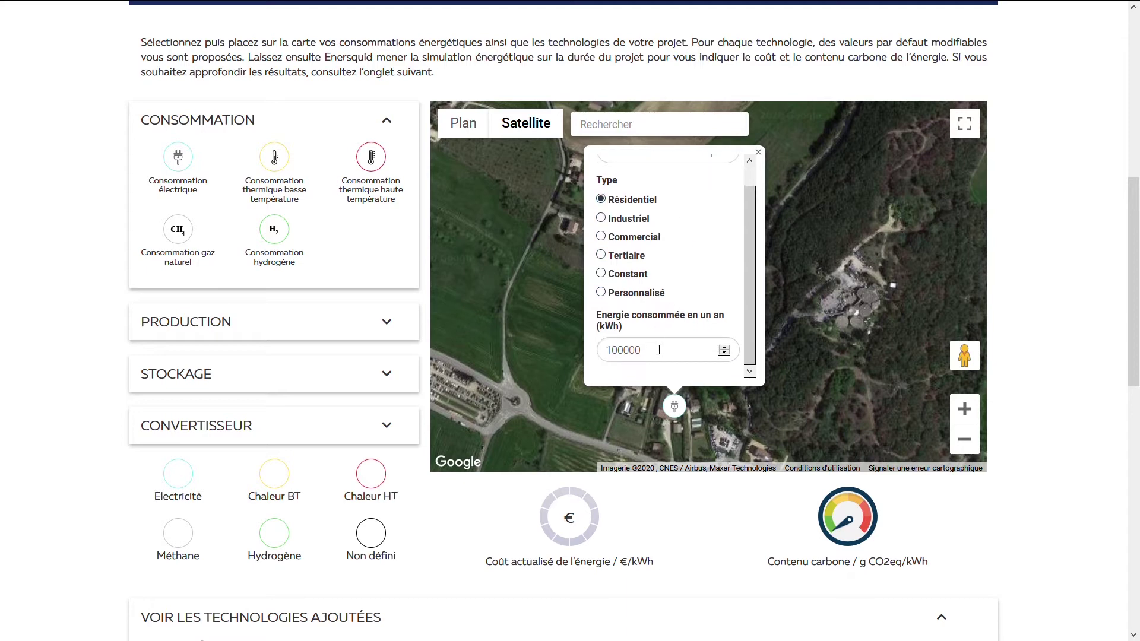
drag(659, 350, 595, 368)
key(BackSpace)
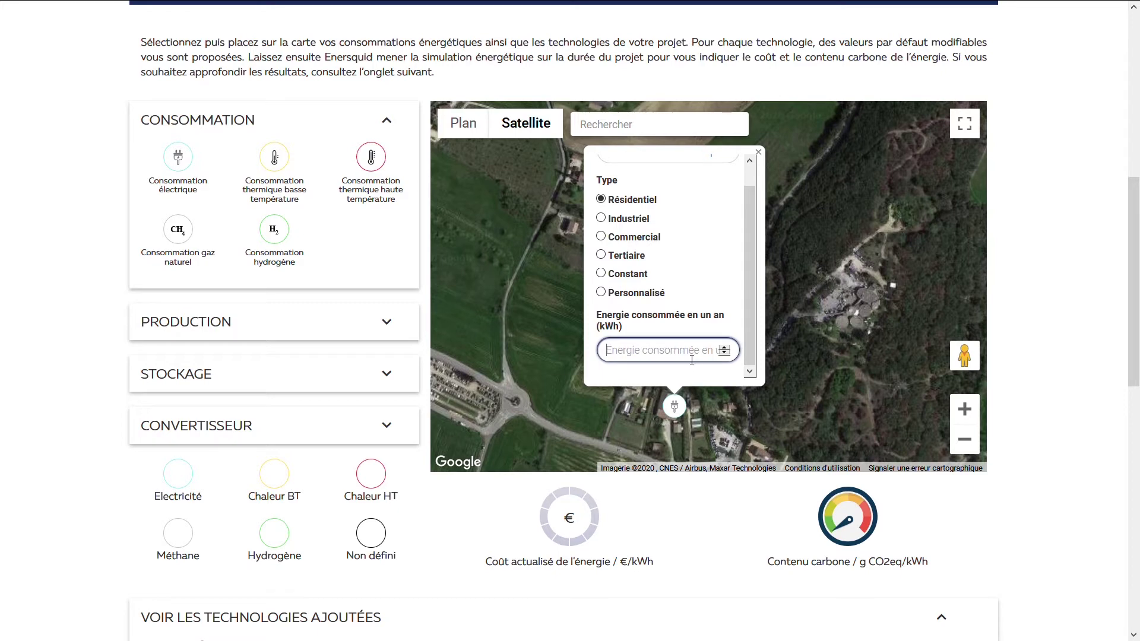
text(100000)
click(681, 406)
mouse_move(719, 429)
mouse_down()
mouse_move(701, 375)
mouse_move(733, 307)
mouse_up()
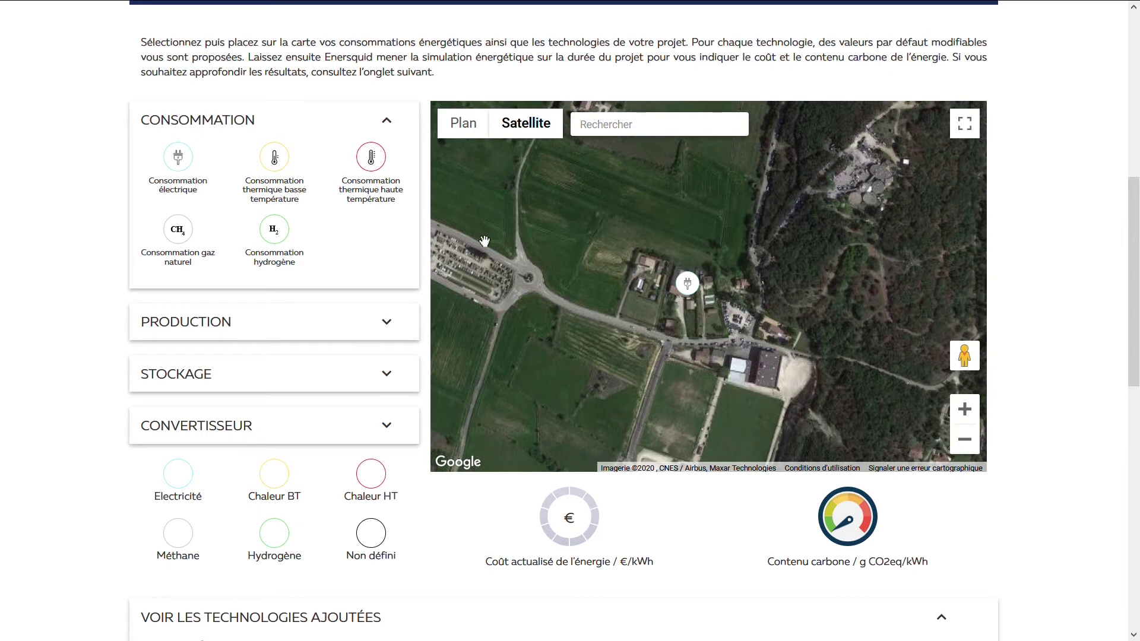
Step: Add an electricity grid (Réseau électrique) beside the consumption and set its purchase tariff to 0,15 €/kWh
click(385, 322)
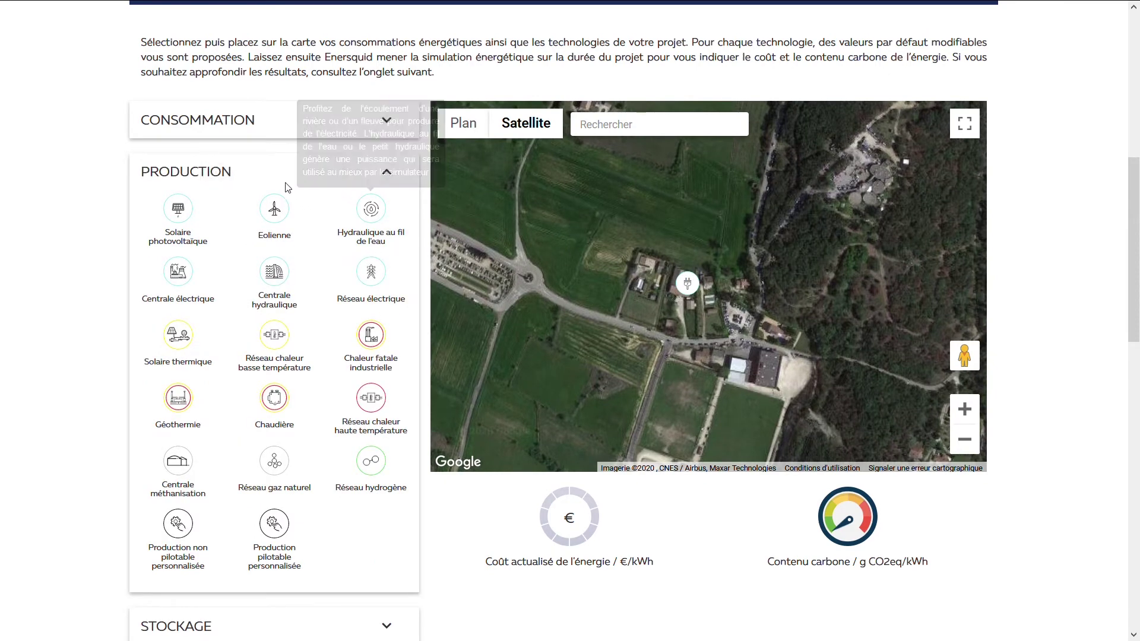
click(377, 285)
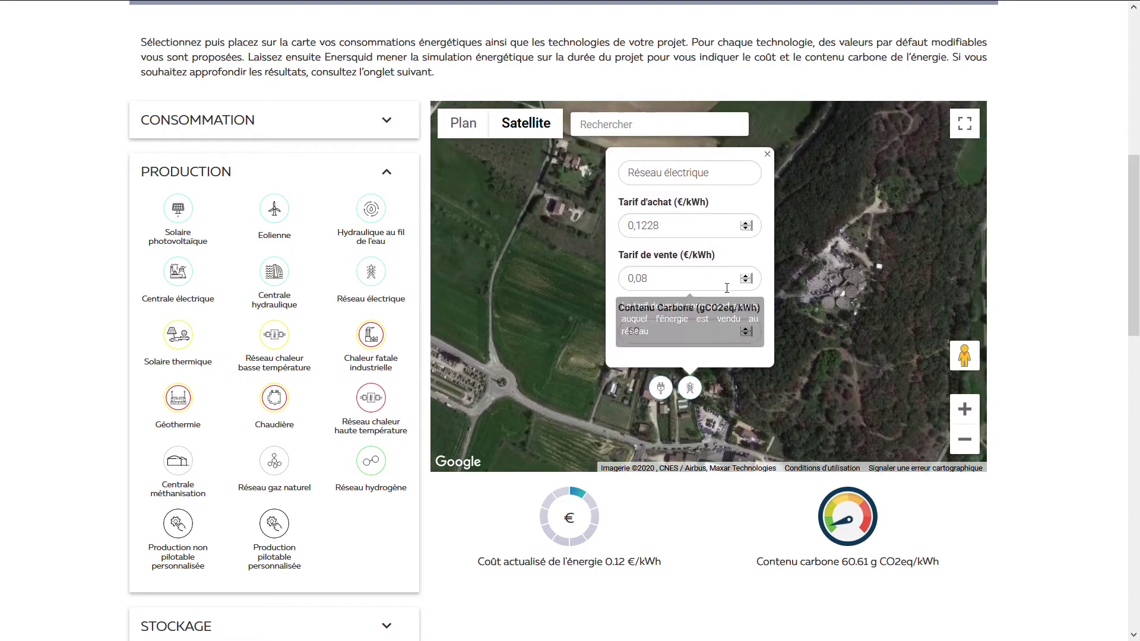
mouse_move(680, 208)
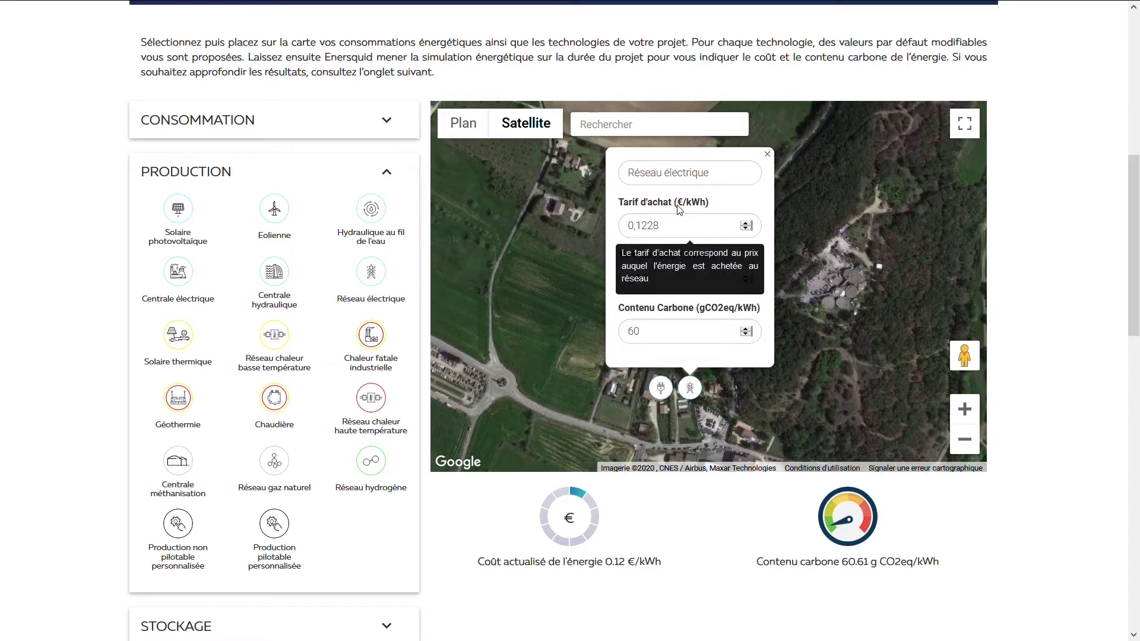
click(683, 229)
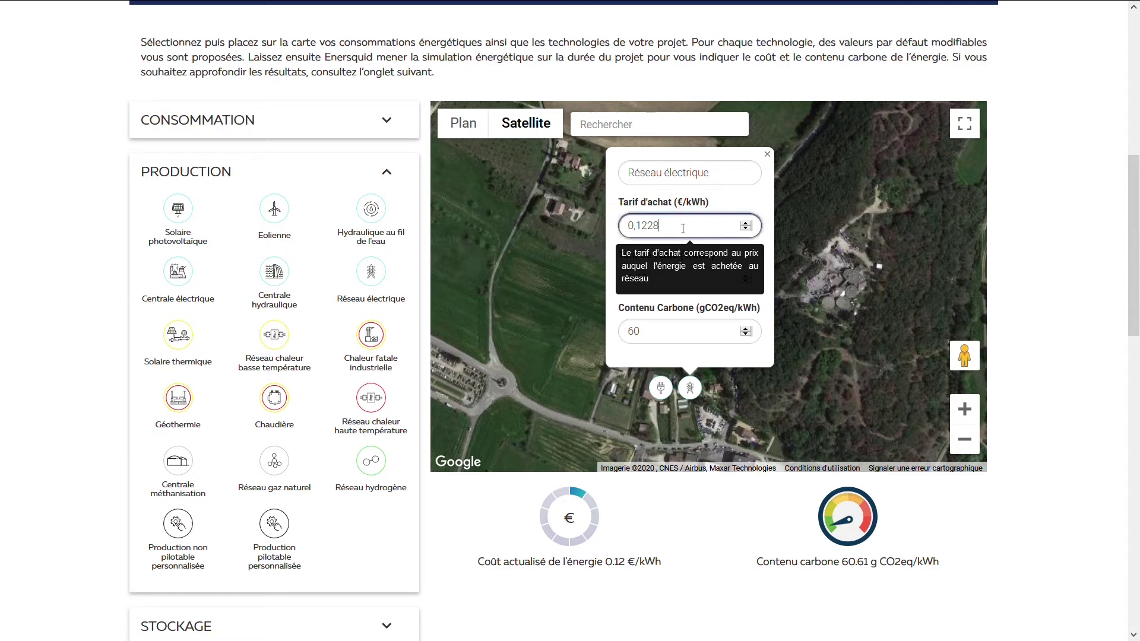
key(BackSpace)
key(BackSpace)
key(BackSpace)
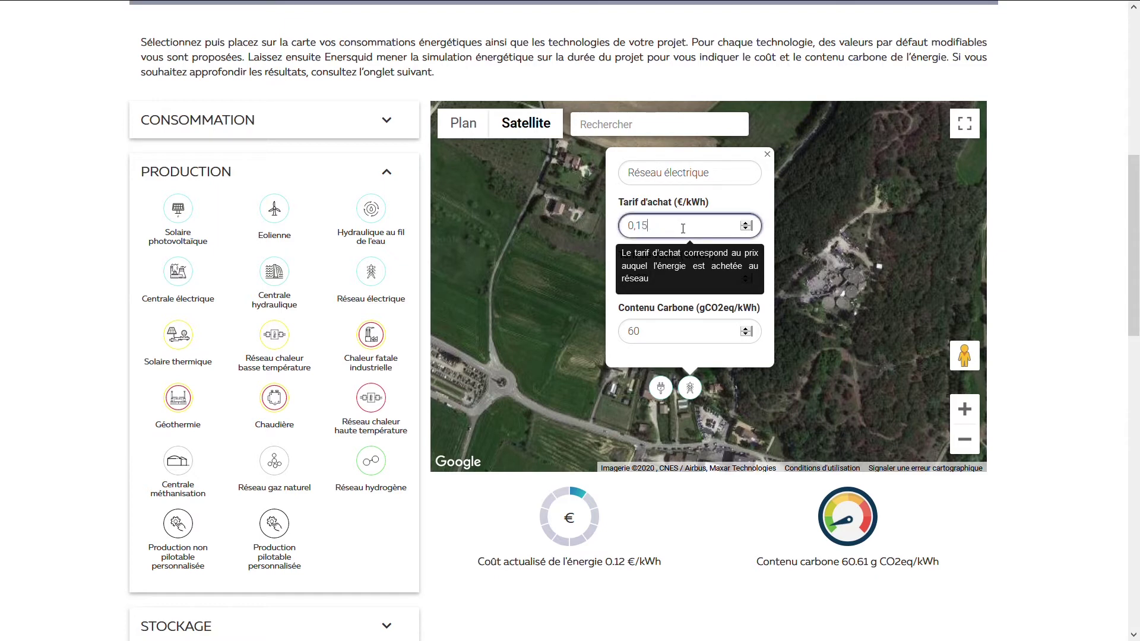
text(5)
click(718, 196)
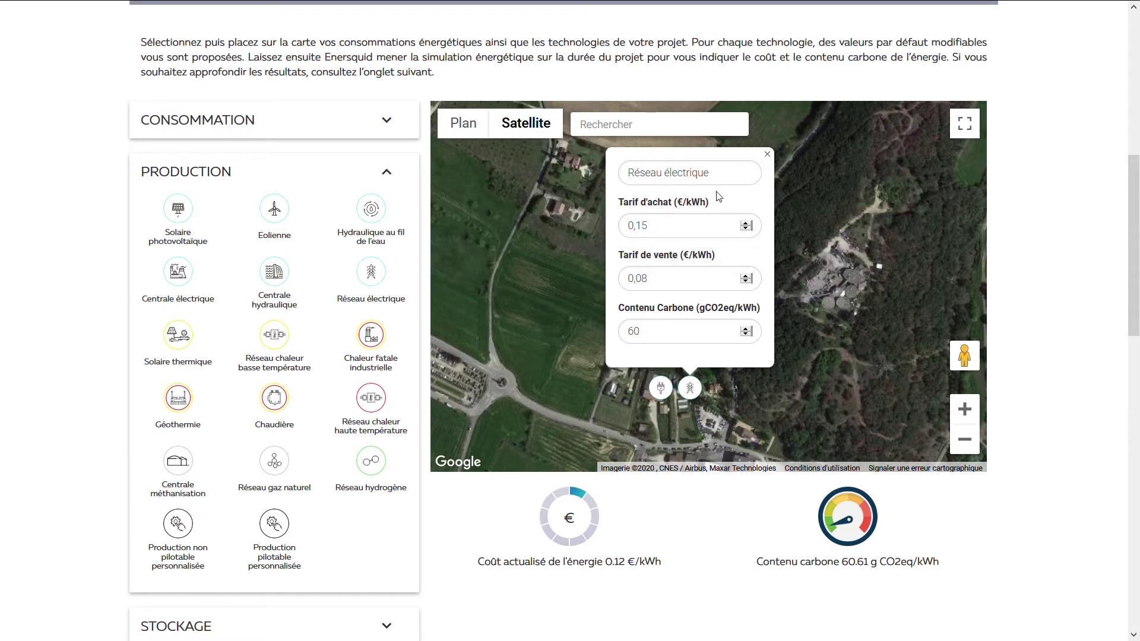
Step: Set the electricity grid's sale tariff to 0,0 €/kWh and close its settings
mouse_move(706, 205)
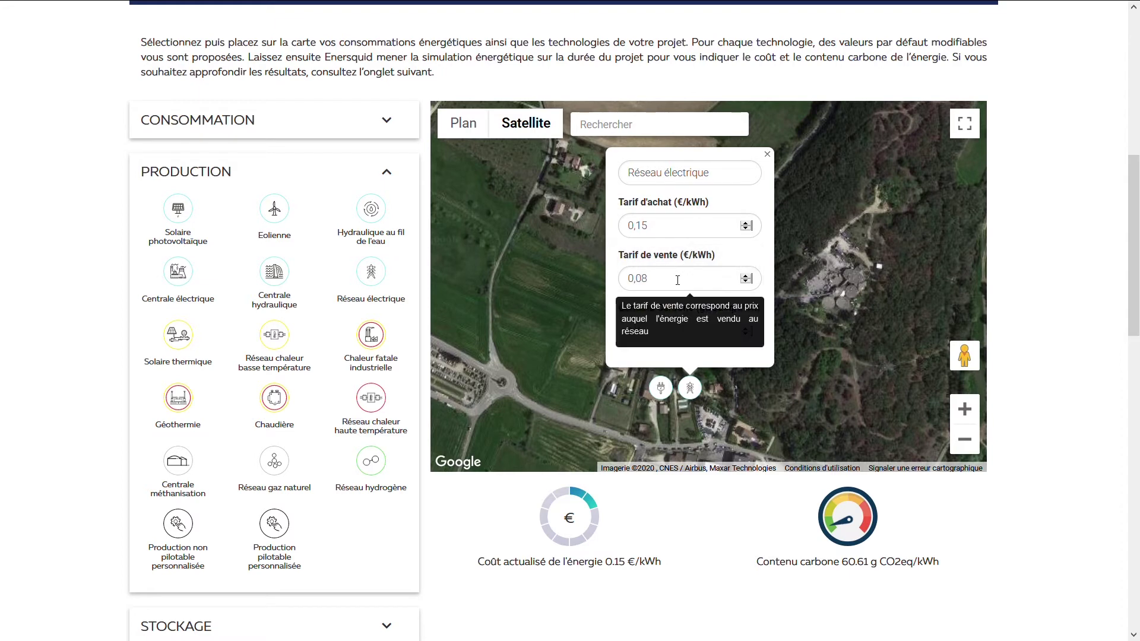
click(678, 279)
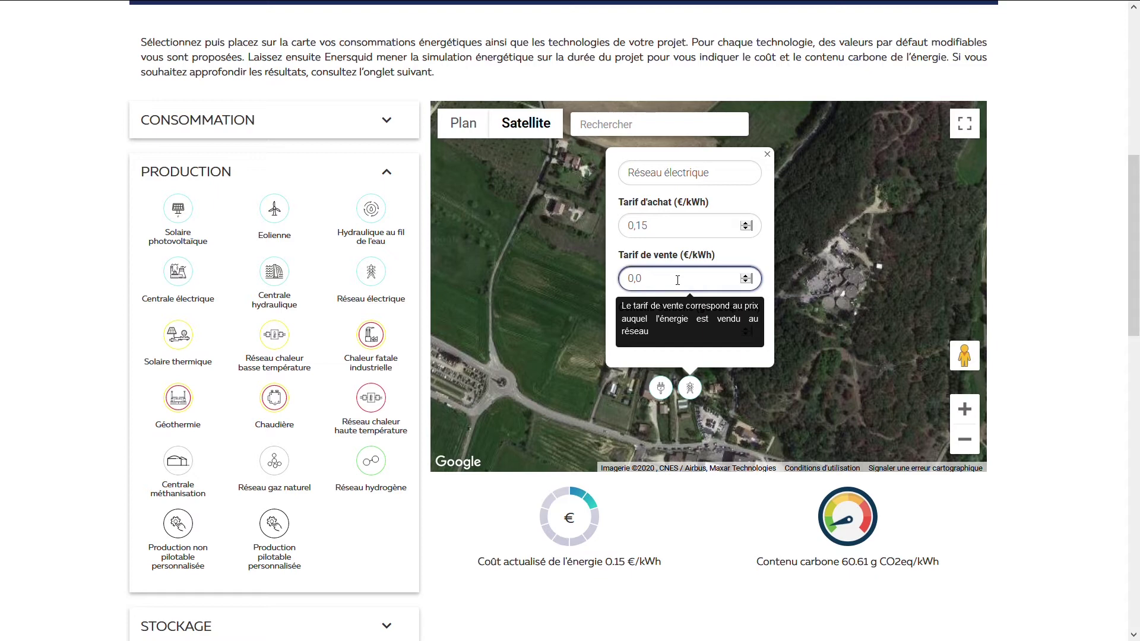
click(728, 265)
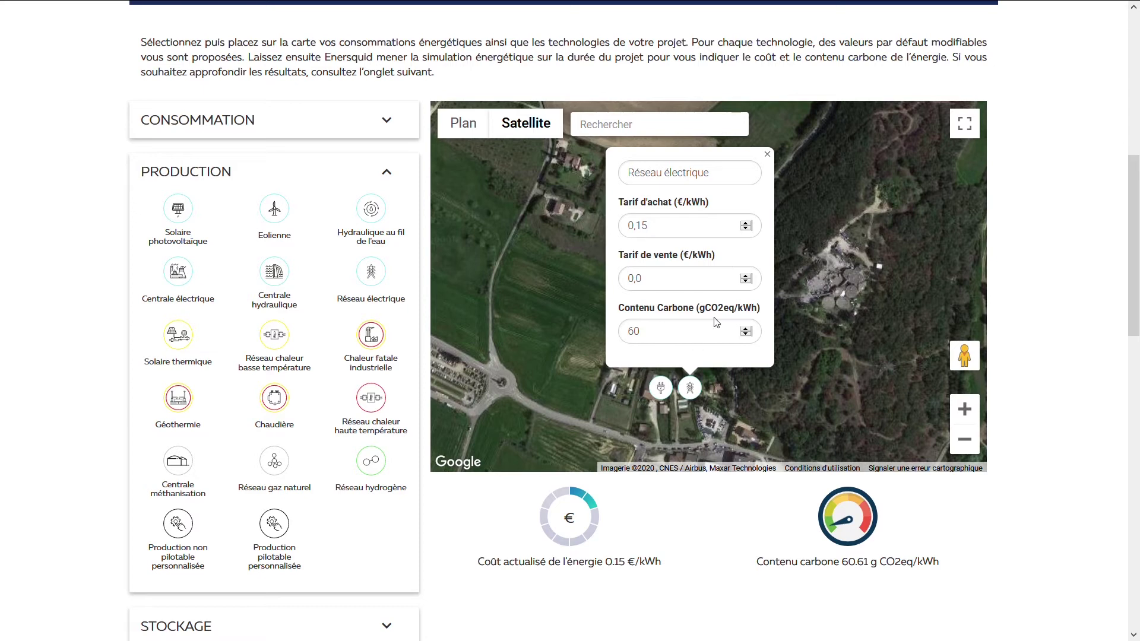
click(692, 389)
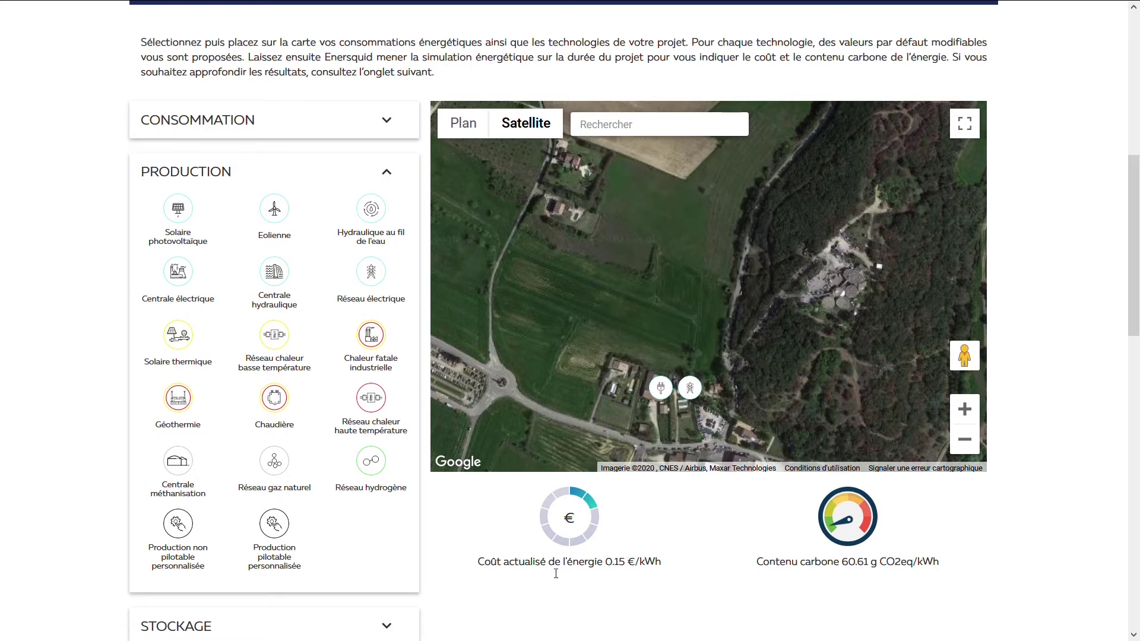
Step: Examine the energy cost and carbon content, including the net discounted cost in the simulation results
double_click(622, 561)
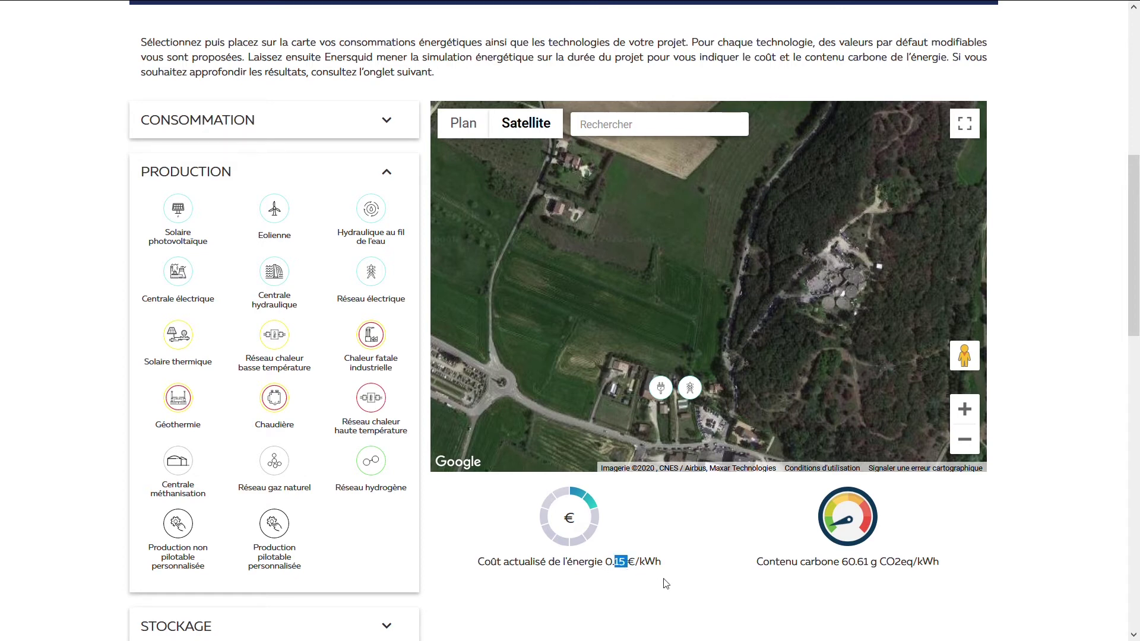
double_click(854, 565)
scroll(713, 530, down, 2)
scroll(712, 530, down, 8)
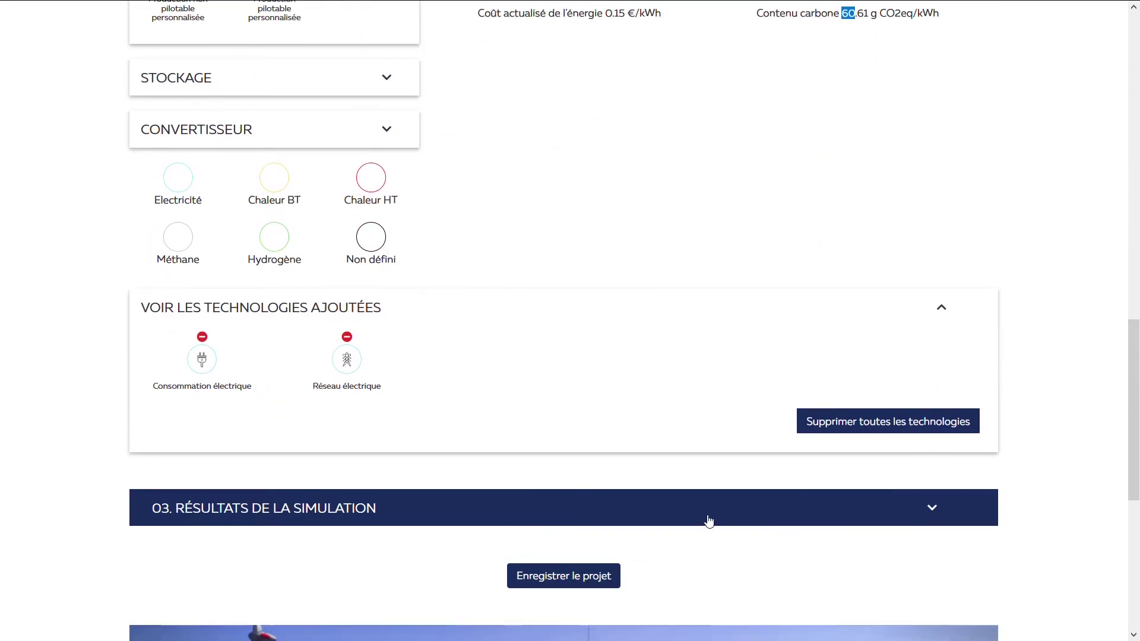
click(706, 519)
scroll(664, 498, down, 3)
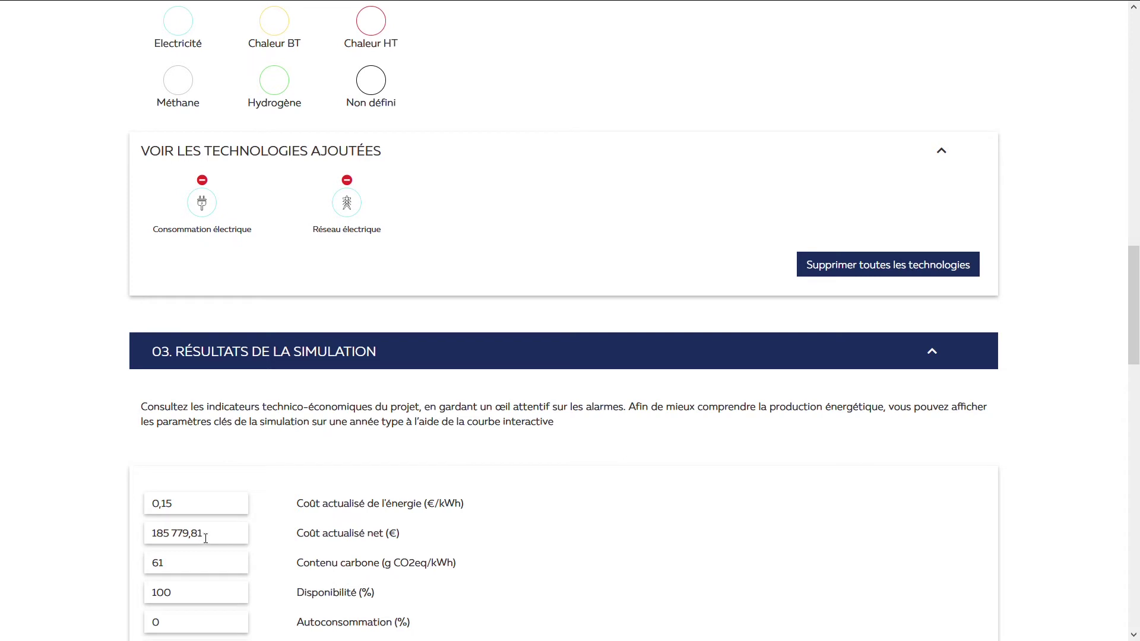
drag(206, 536, 151, 537)
click(169, 542)
Step: Add a Solaire photovoltaïque production to the map and place it just northwest of the electricity consumption
scroll(404, 530, up, 7)
scroll(406, 532, up, 5)
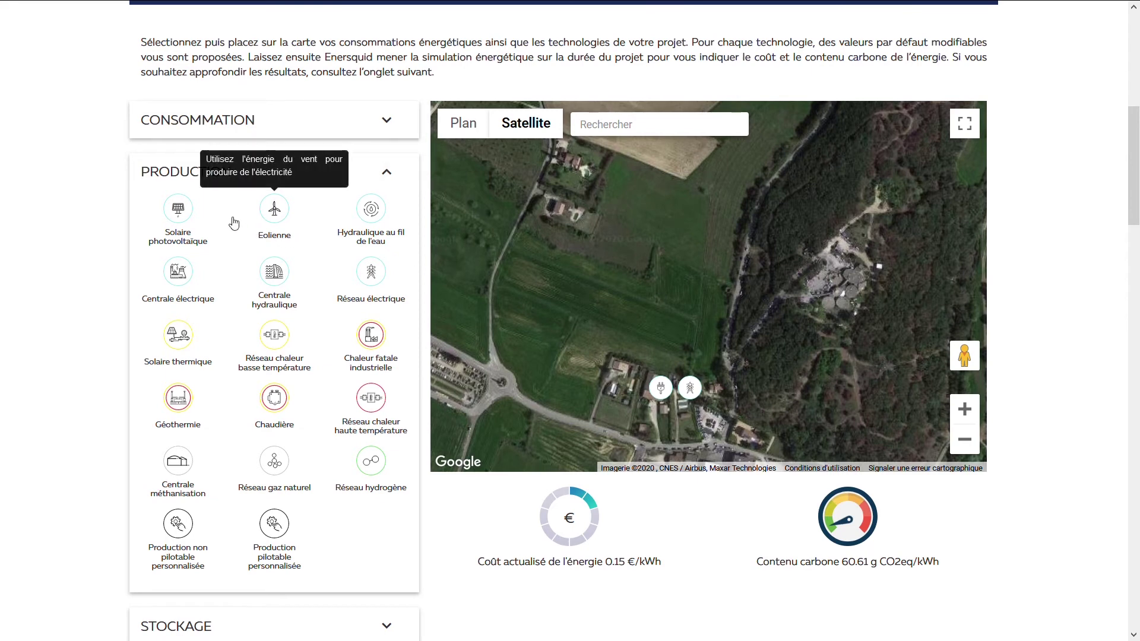
mouse_move(183, 212)
mouse_down()
mouse_move(537, 293)
mouse_move(721, 297)
mouse_up()
drag(795, 356, 754, 324)
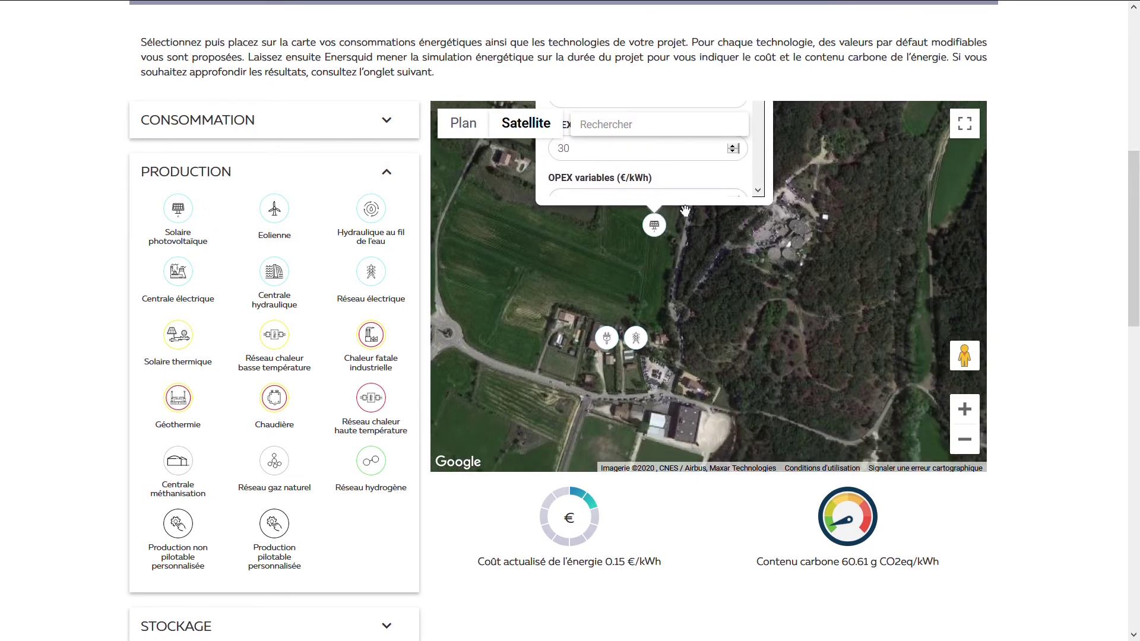
mouse_move(653, 226)
mouse_down()
mouse_move(615, 298)
mouse_move(579, 315)
mouse_up()
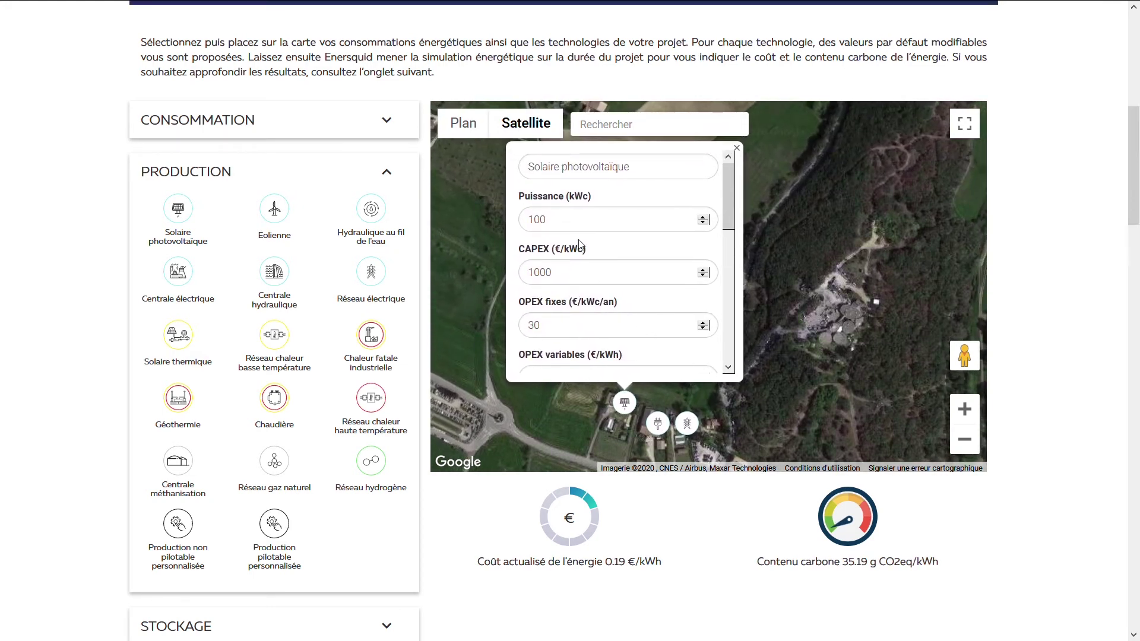
Step: Set the photovoltaic production's power (Puissance) to 20 kWc, review its remaining parameters through Profil horaire, and close its settings
drag(574, 224, 504, 217)
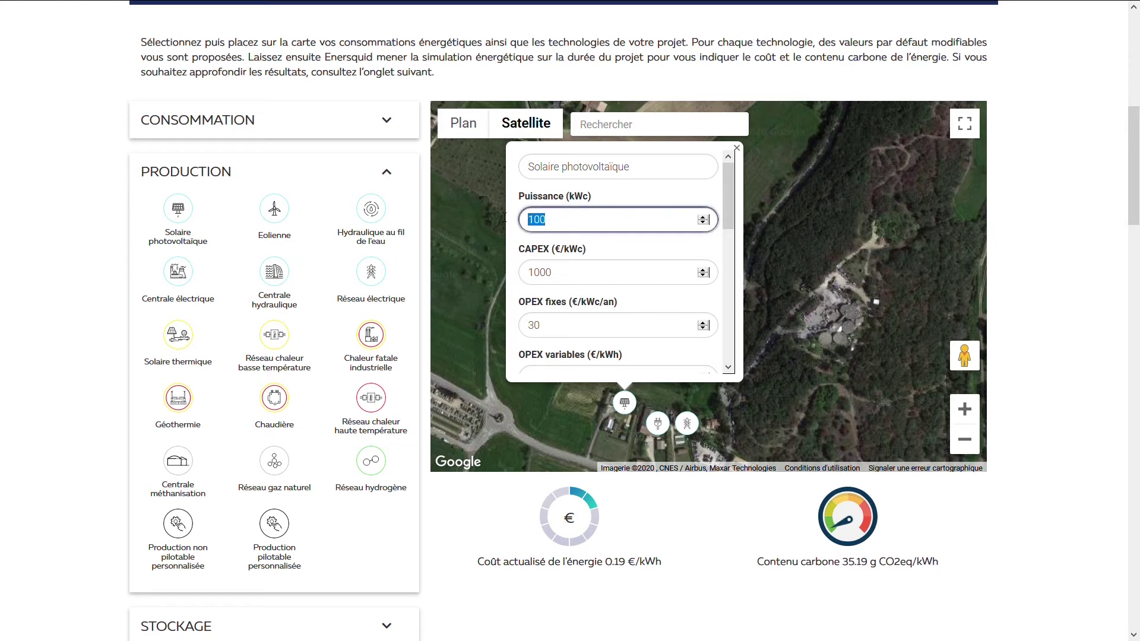
text(20)
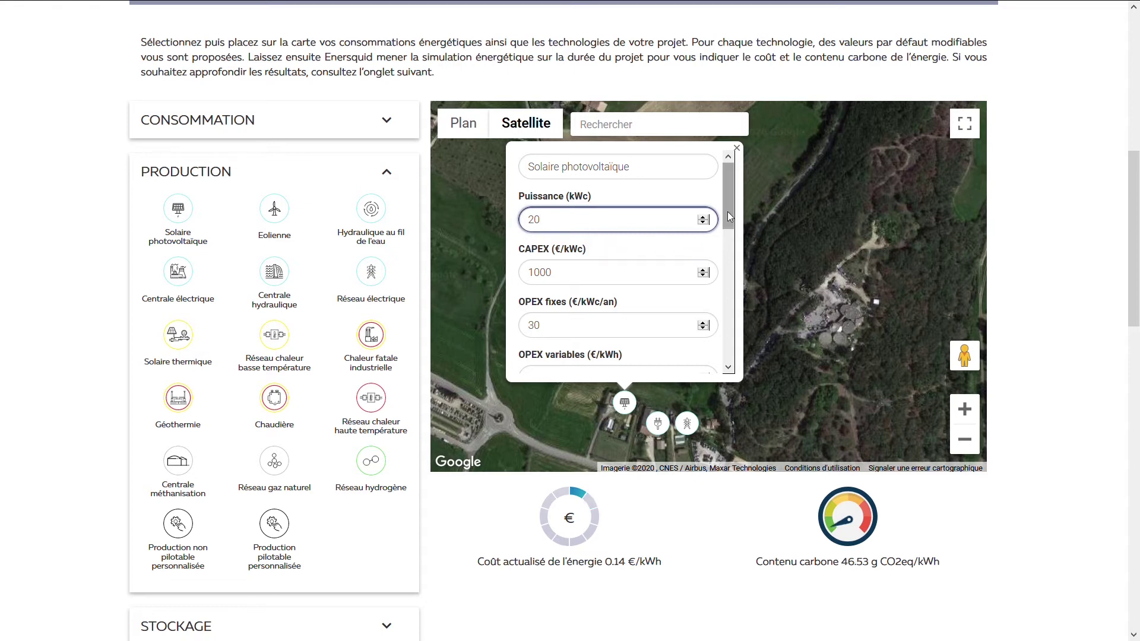
drag(728, 218, 727, 312)
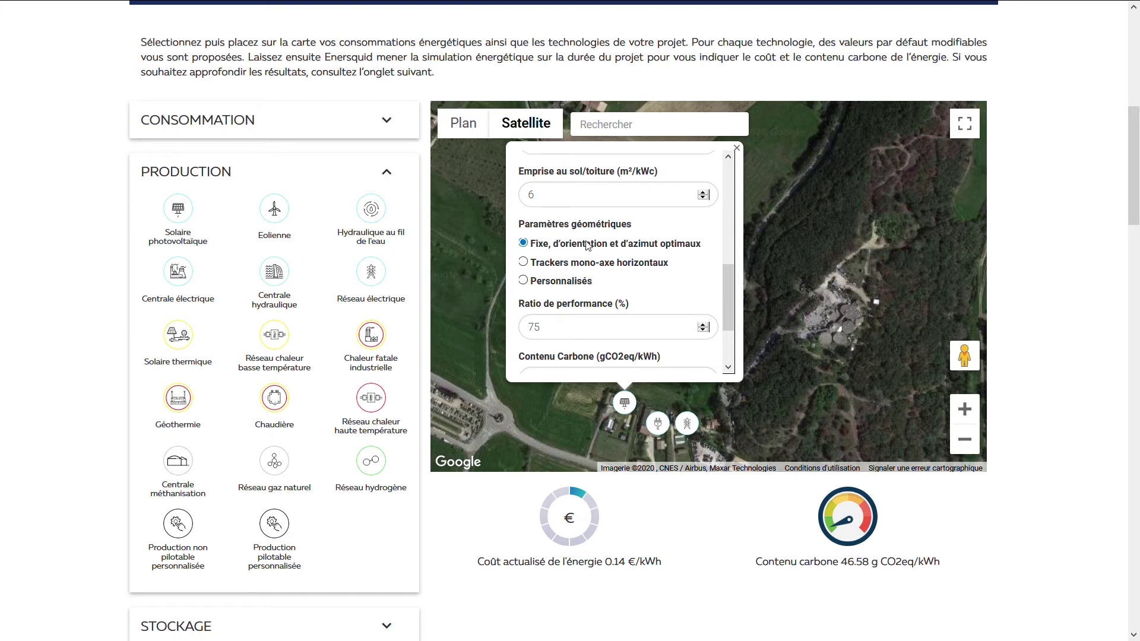
scroll(729, 289, down, 1)
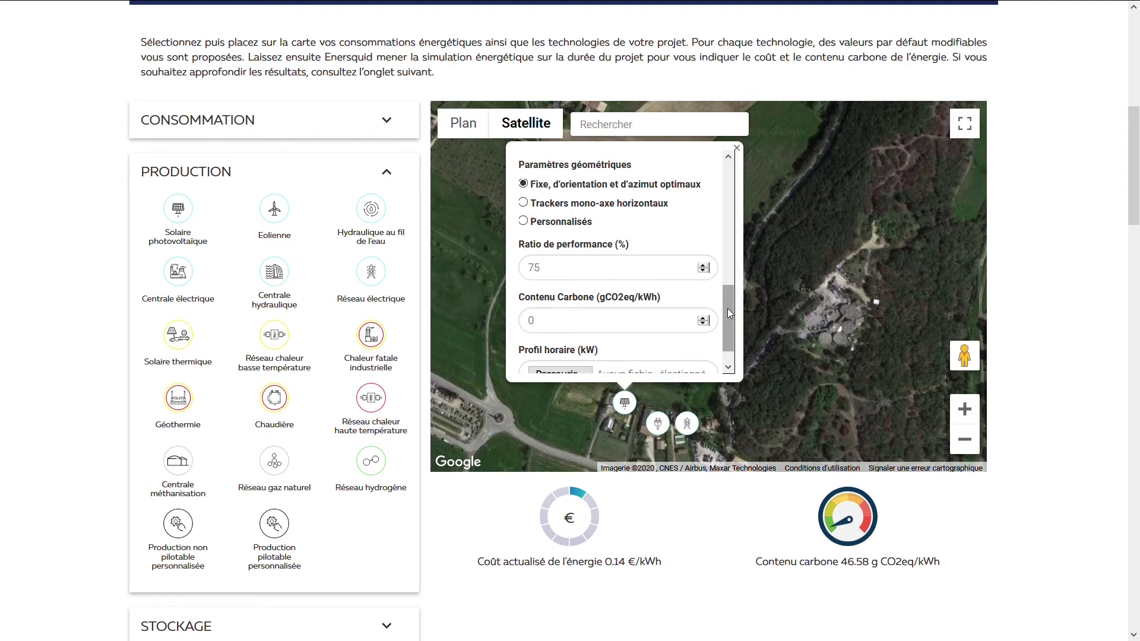
scroll(727, 308, down, 1)
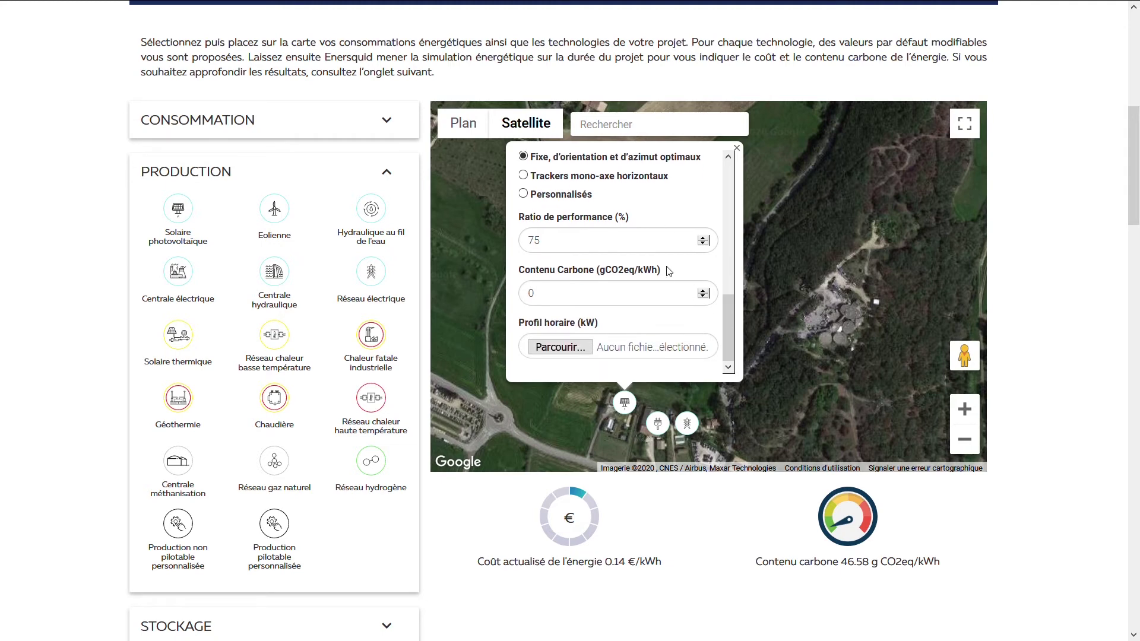
mouse_move(614, 323)
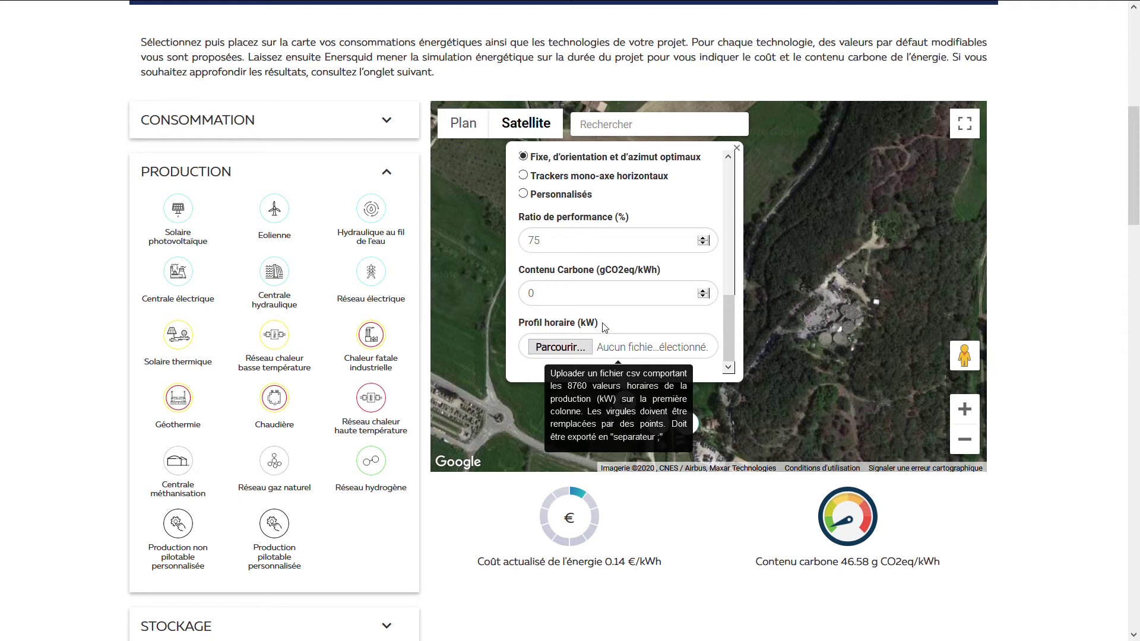
drag(728, 331, 728, 187)
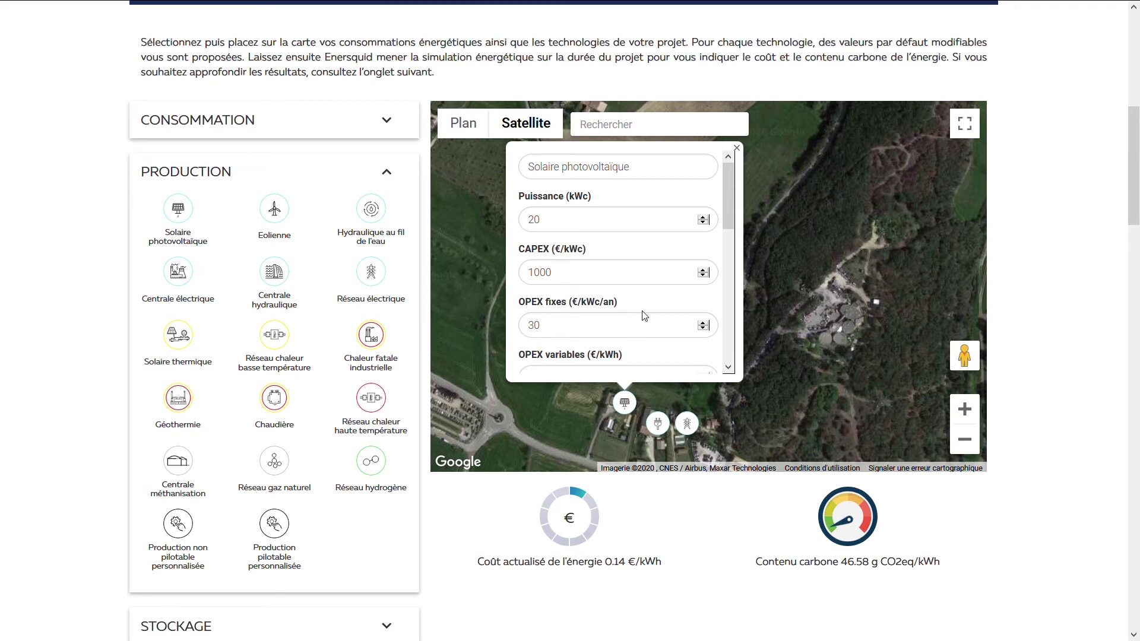
click(630, 406)
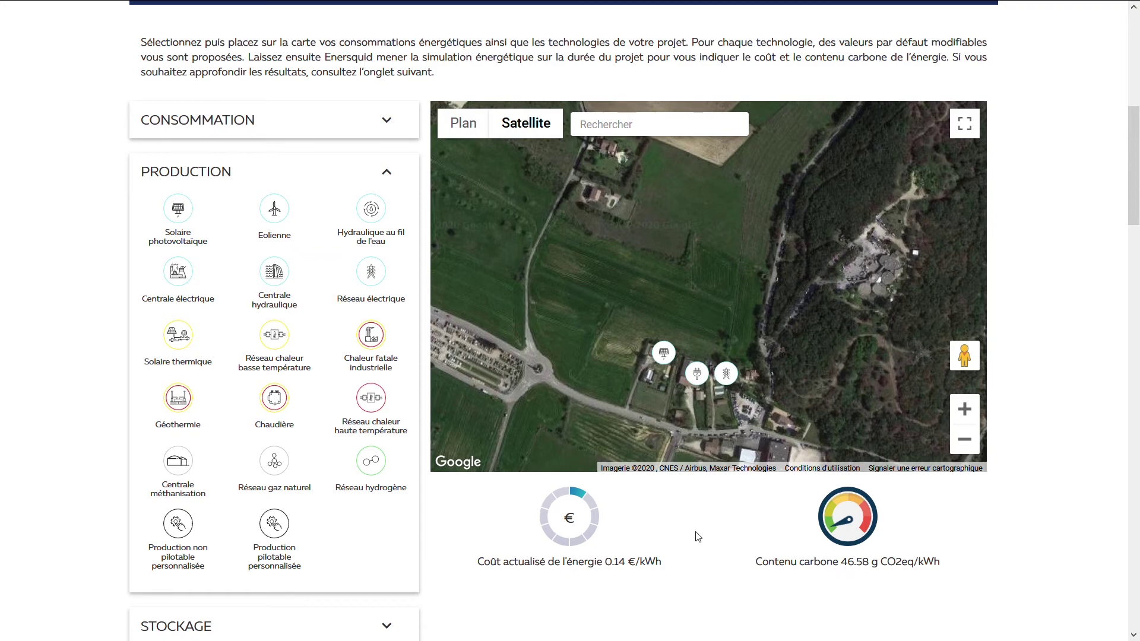
Step: Examine the simulation results, including the net discounted cost, carbon content, self-consumption, self-production and ground or roof footprint
scroll(698, 537, down, 13)
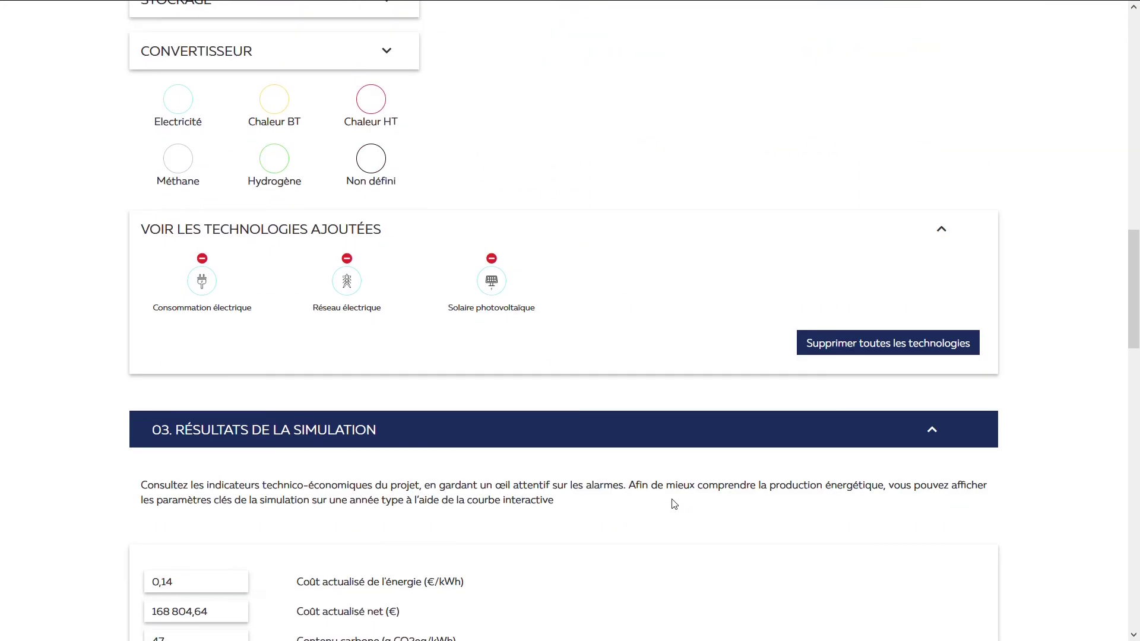
scroll(658, 471, down, 4)
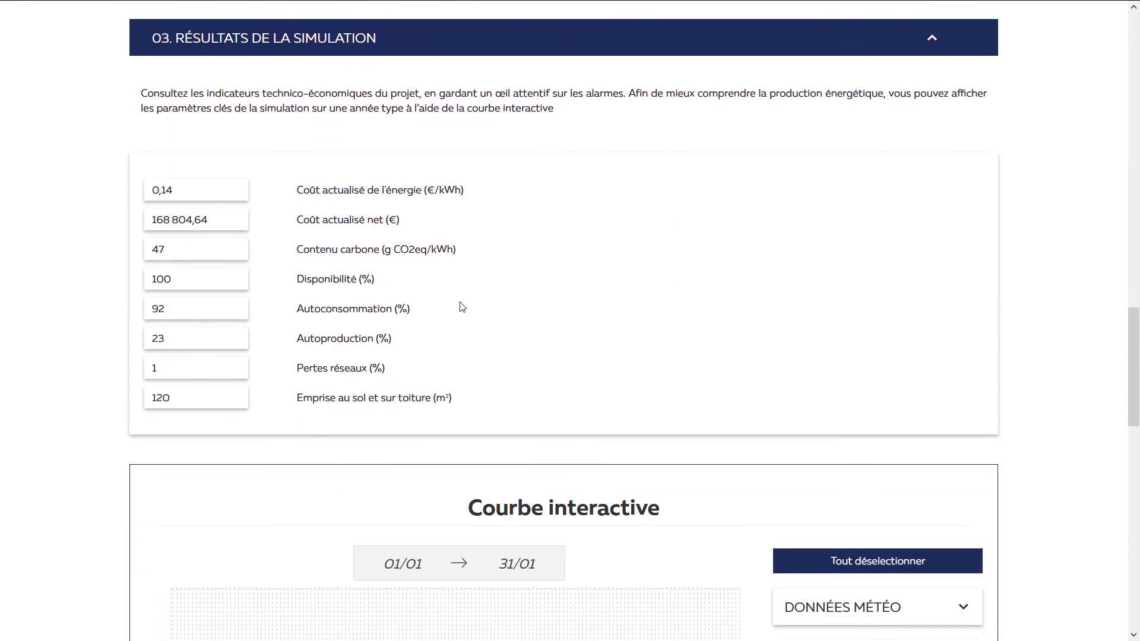
drag(296, 220, 402, 220)
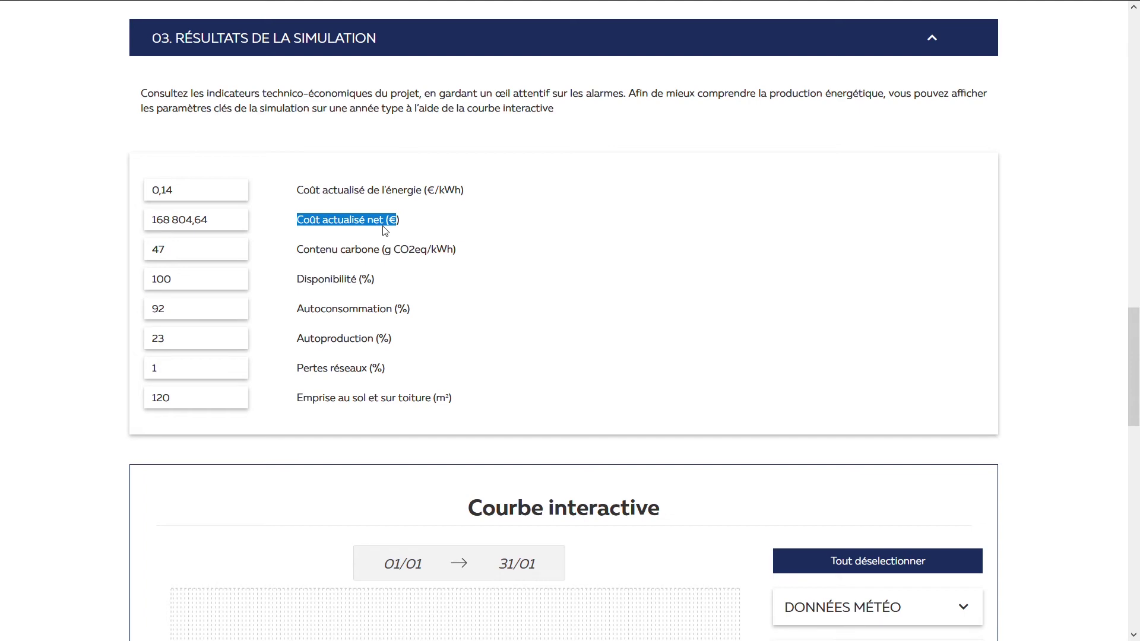
drag(212, 222, 151, 220)
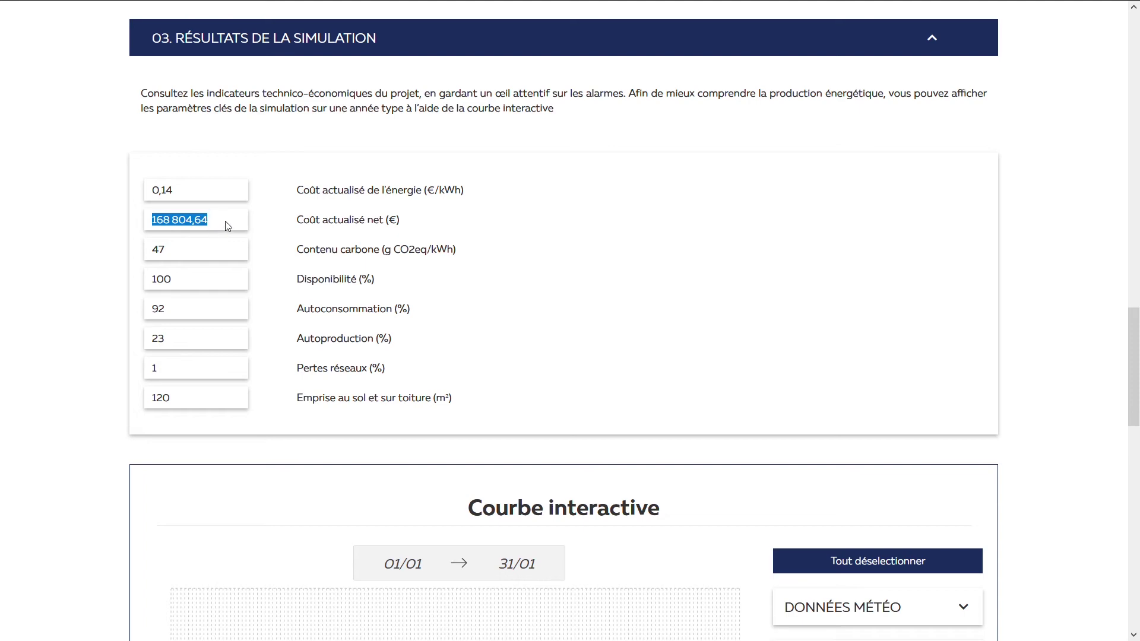
click(242, 248)
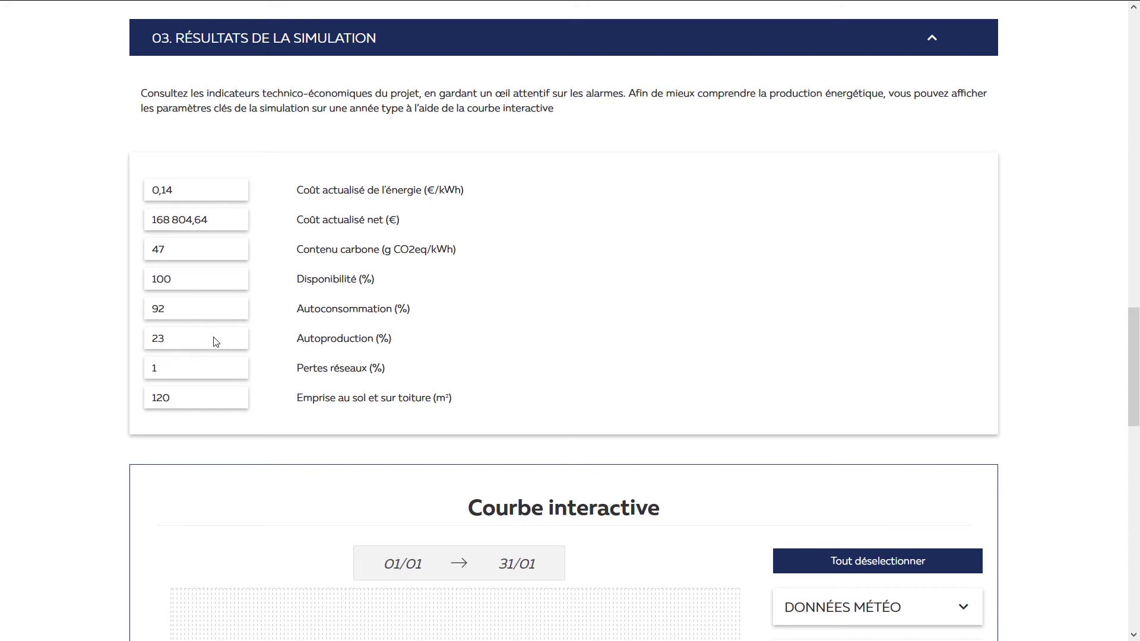
scroll(216, 342, down, 1)
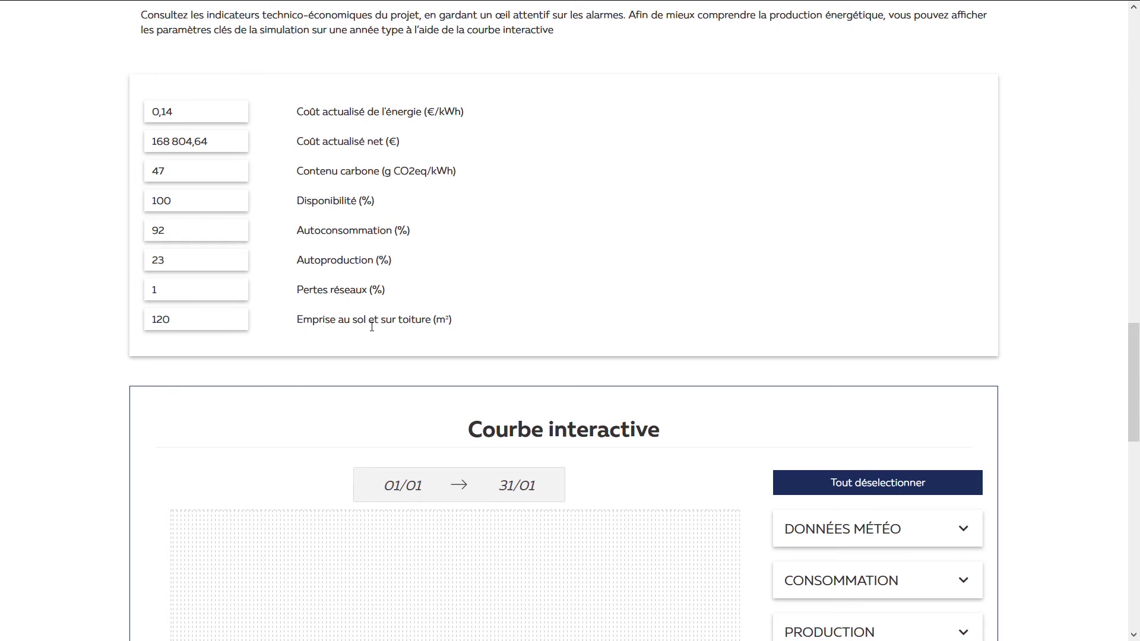
Step: Plot the Electricité - demande and Solaire photovoltaïque series on the interactive curve
scroll(369, 326, down, 5)
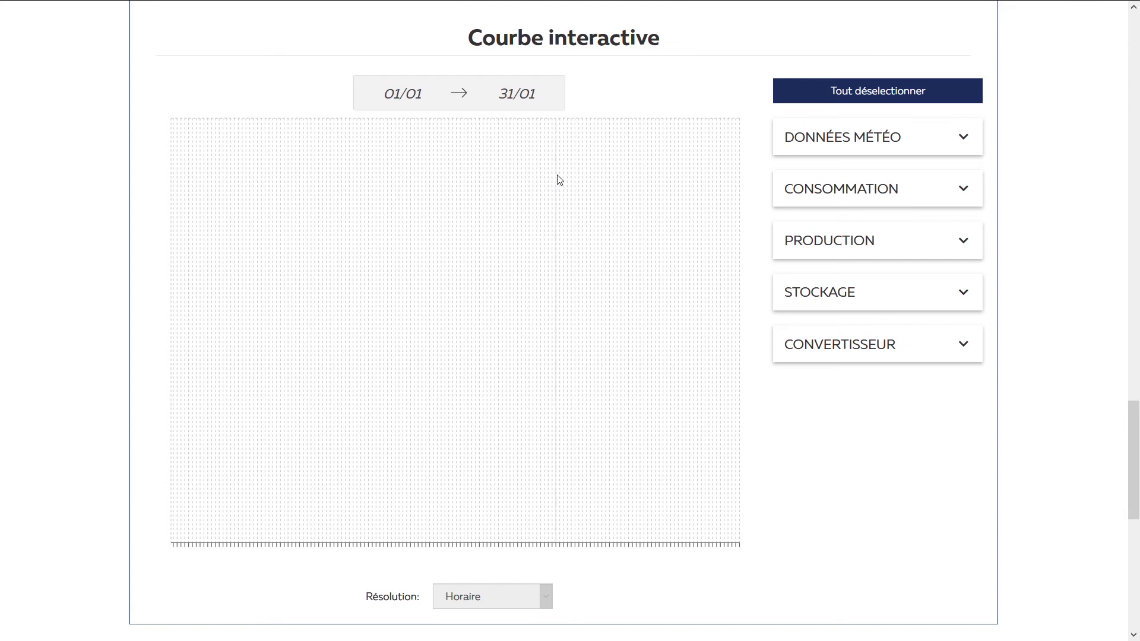
click(833, 194)
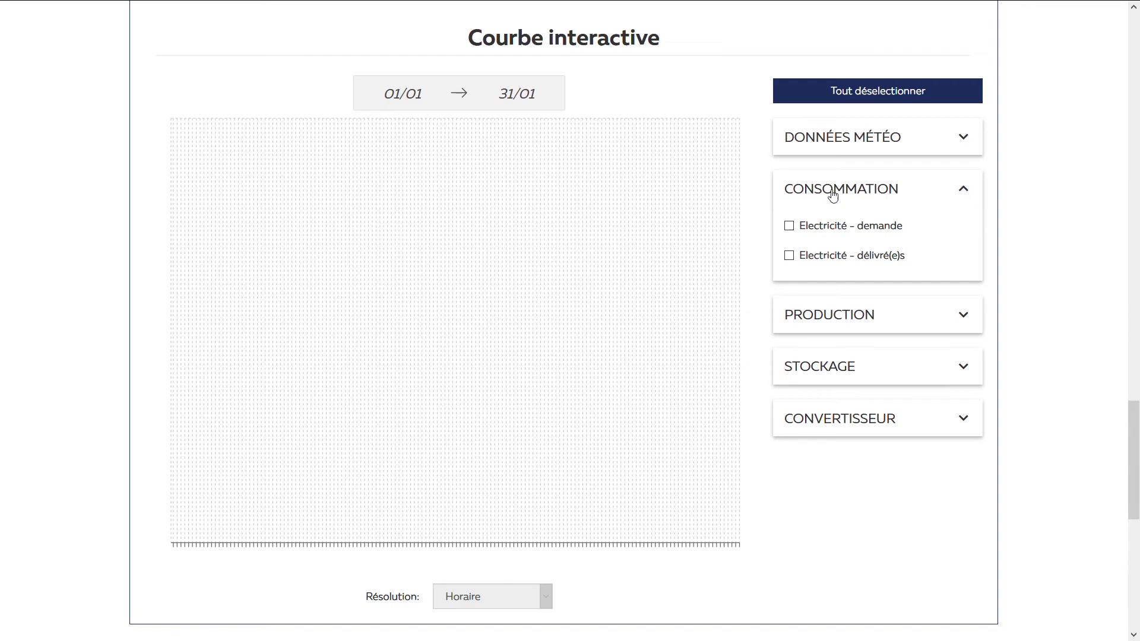
click(832, 230)
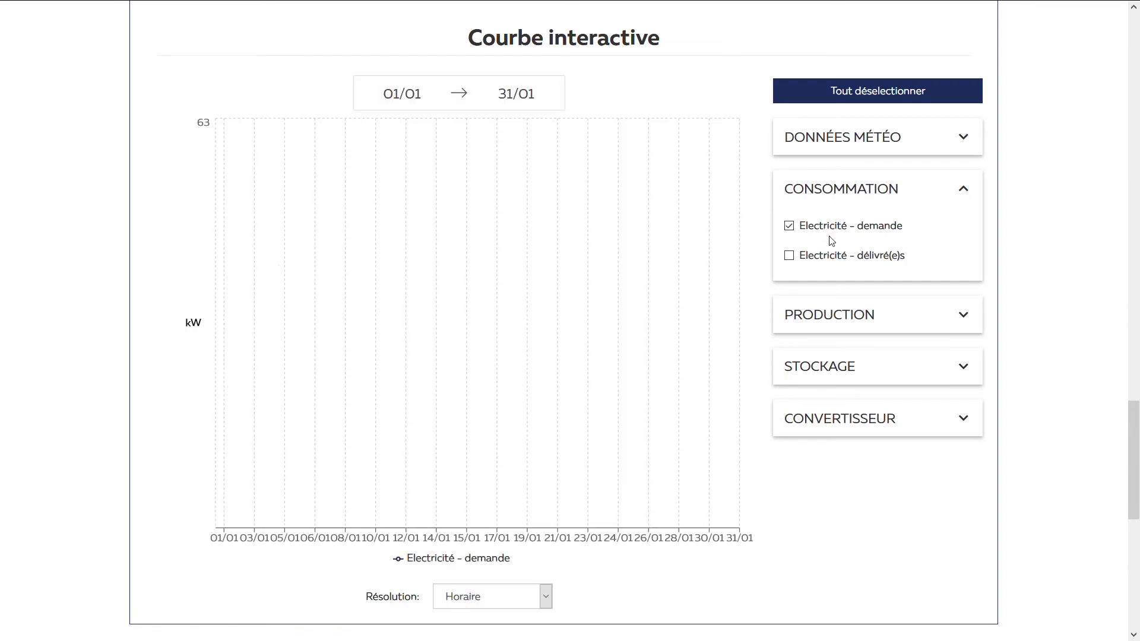
click(862, 314)
click(863, 311)
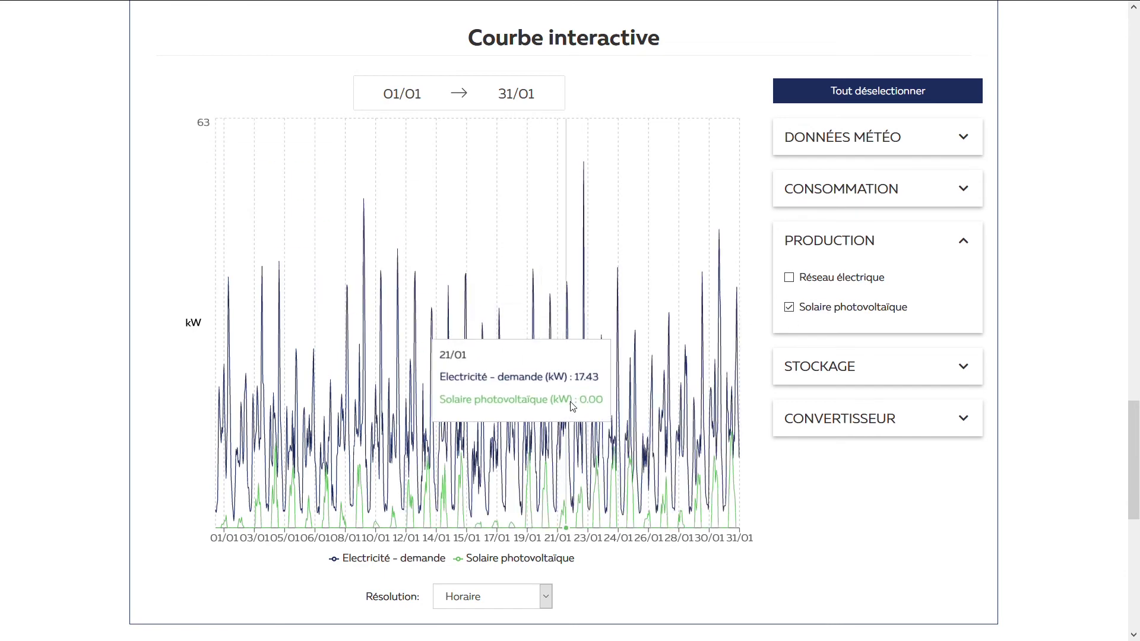
Step: Compare electricity demand and solar production at Mensuelle and Annuelle resolution, then return the chart to Mensuelle
click(544, 598)
click(516, 545)
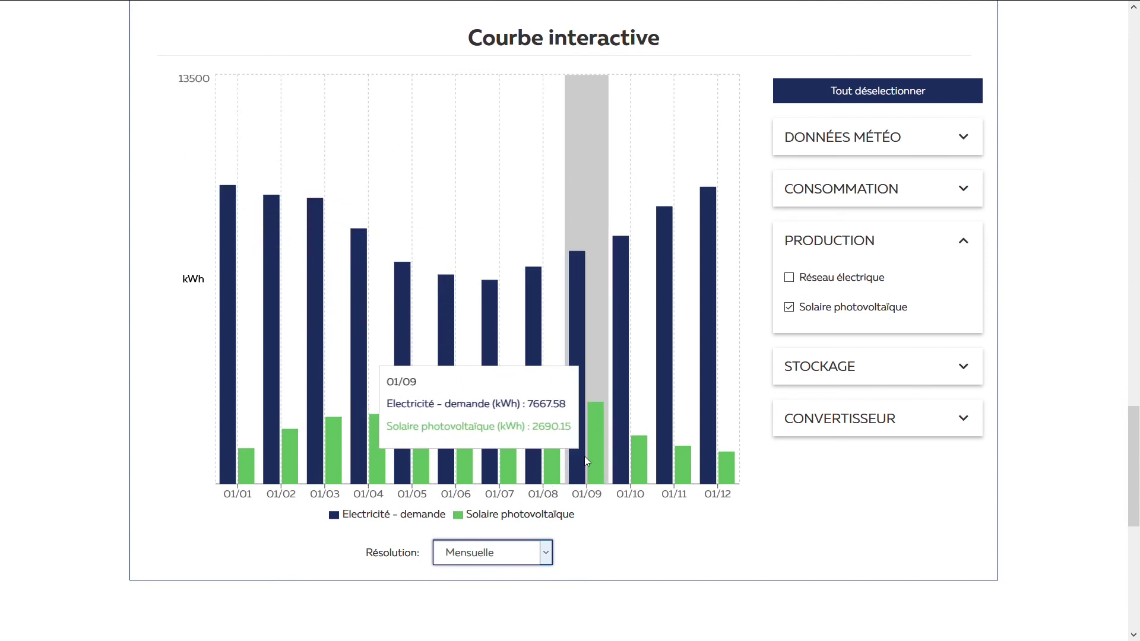
click(547, 546)
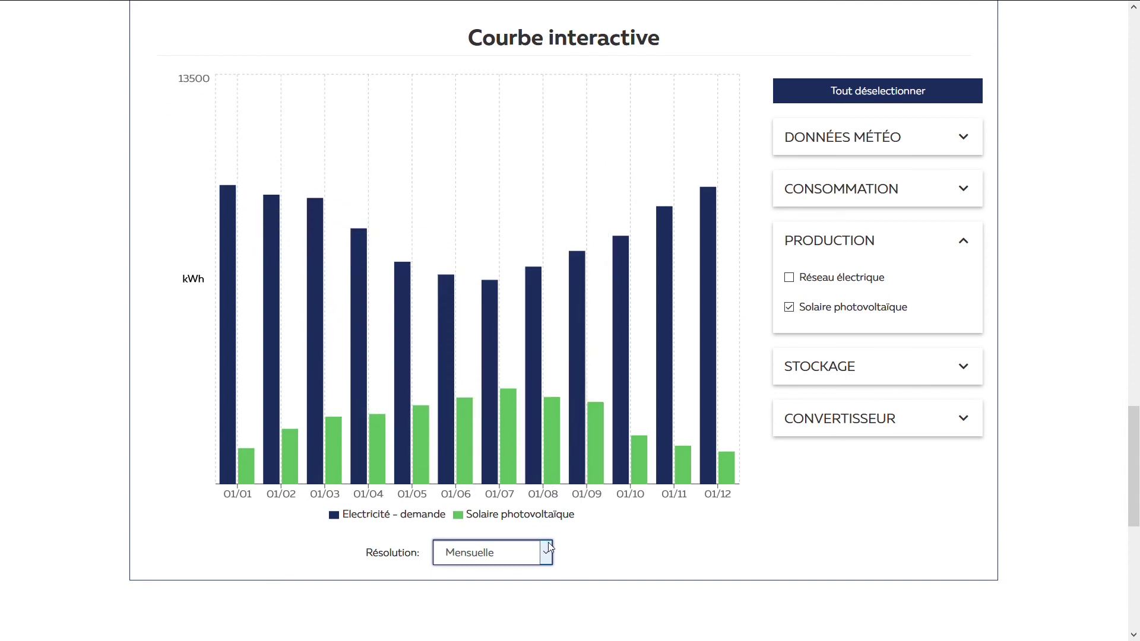
click(504, 629)
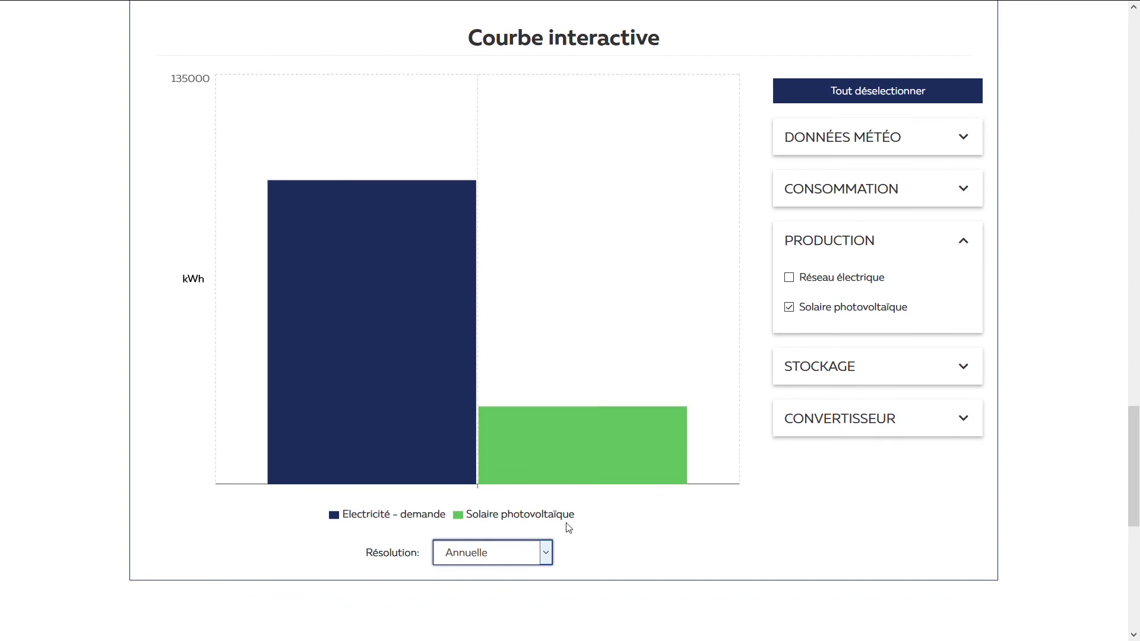
click(547, 563)
click(529, 608)
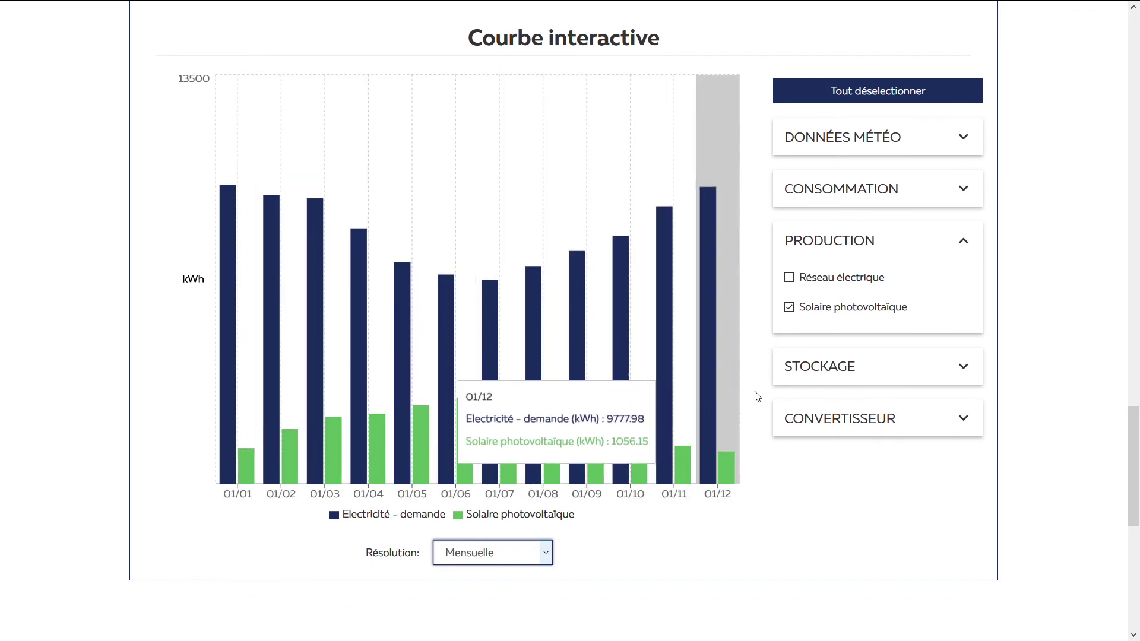
Step: Add the Réseau électrique series to the interactive curve and set the resolution to Horaire
click(855, 283)
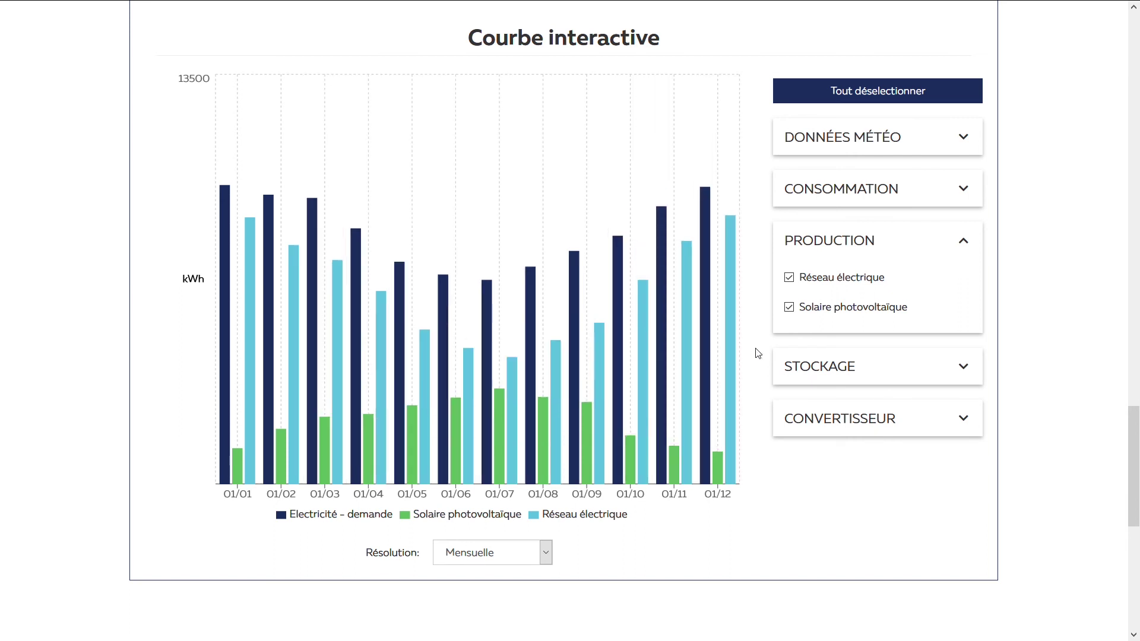
click(545, 555)
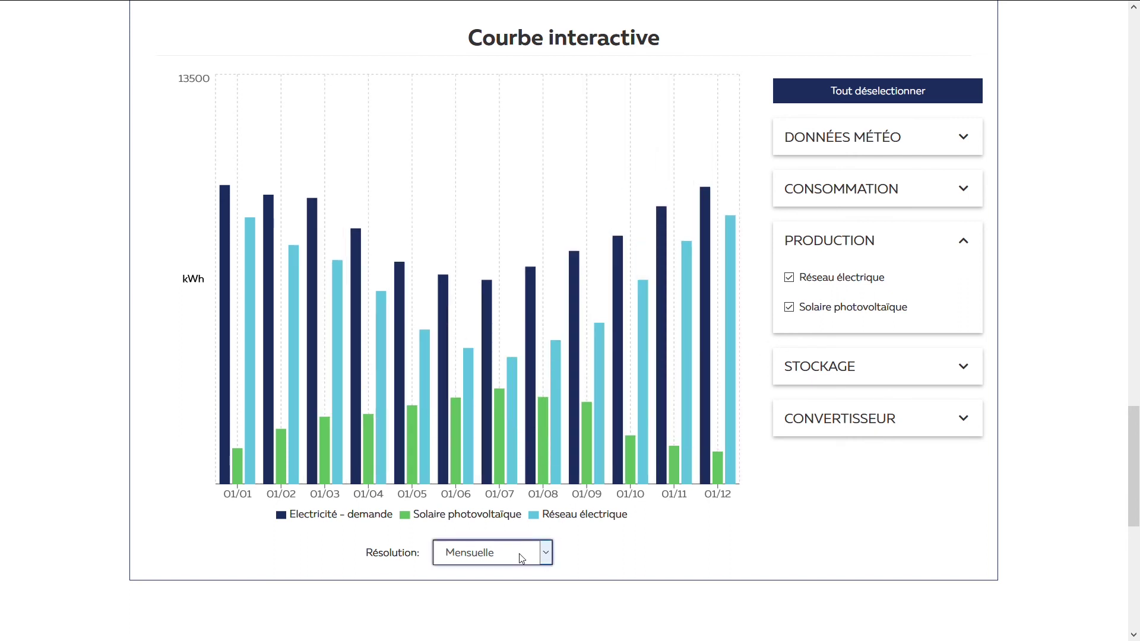
click(512, 482)
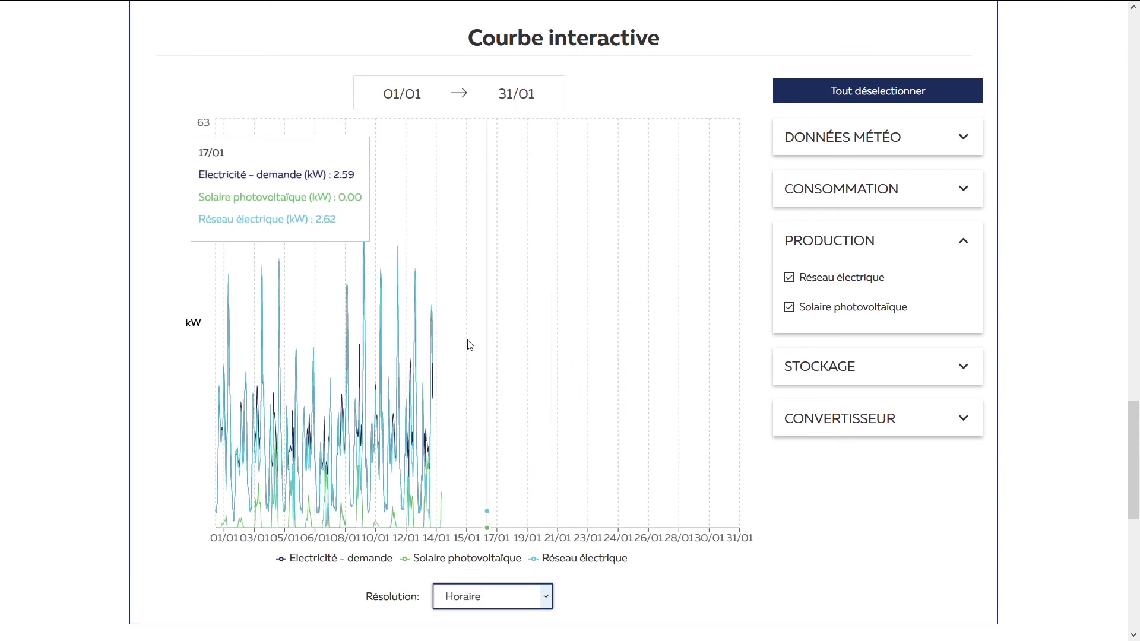
Step: Restrict the interactive curve's period to 30/01 through 31/01 and close the calendar
click(480, 111)
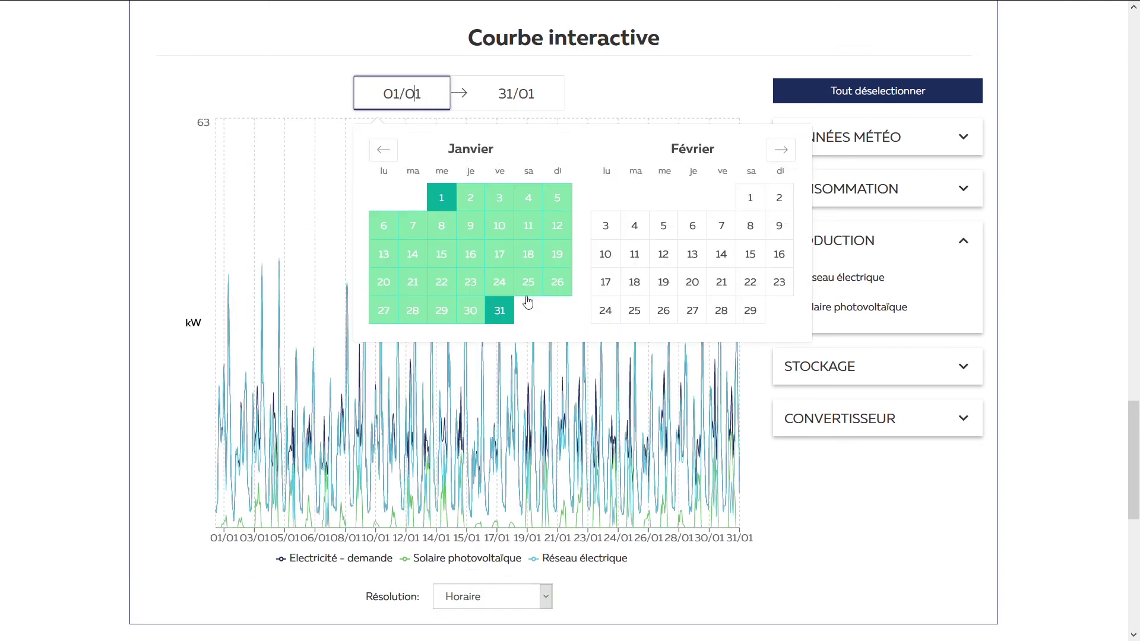
click(471, 311)
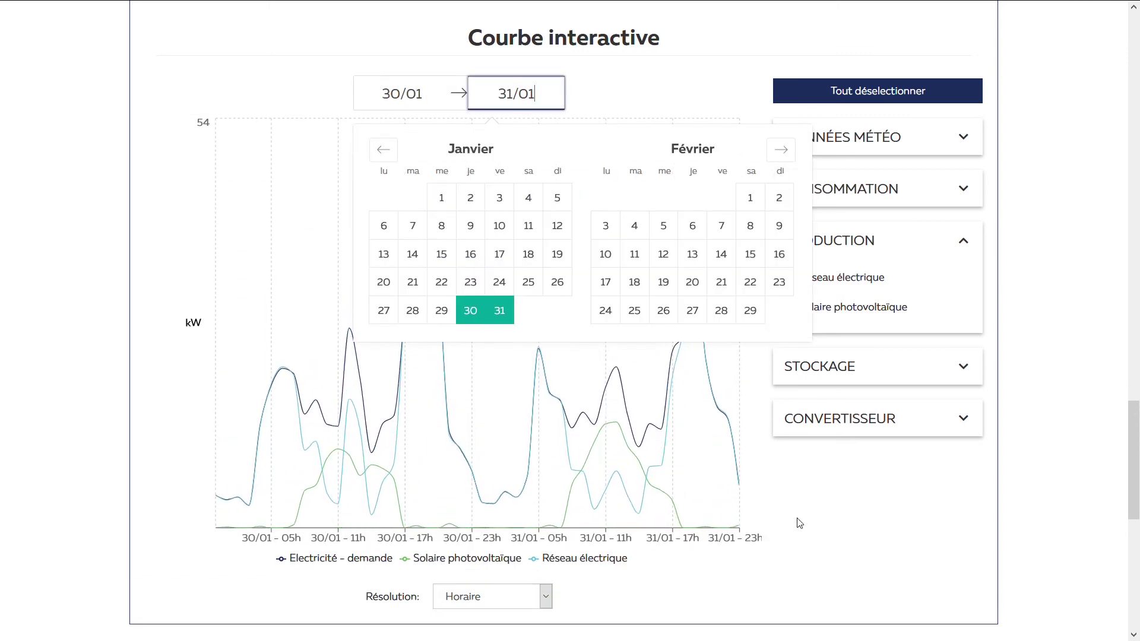
click(878, 547)
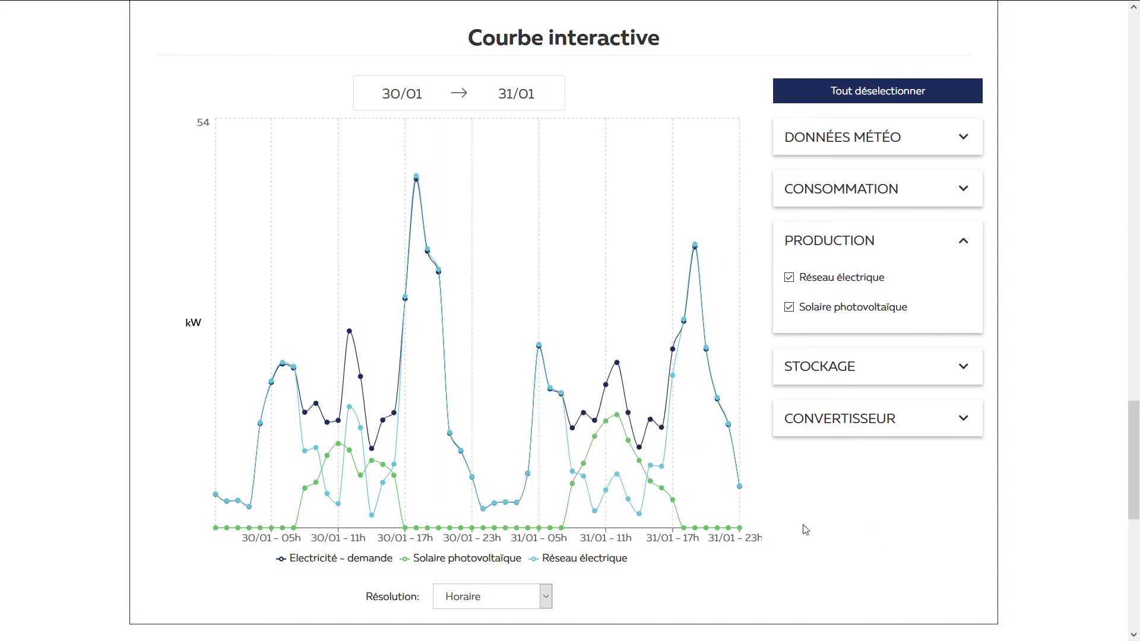
Step: Save the project and return to the Enersquid home page to view the Projets list
scroll(804, 529, down, 4)
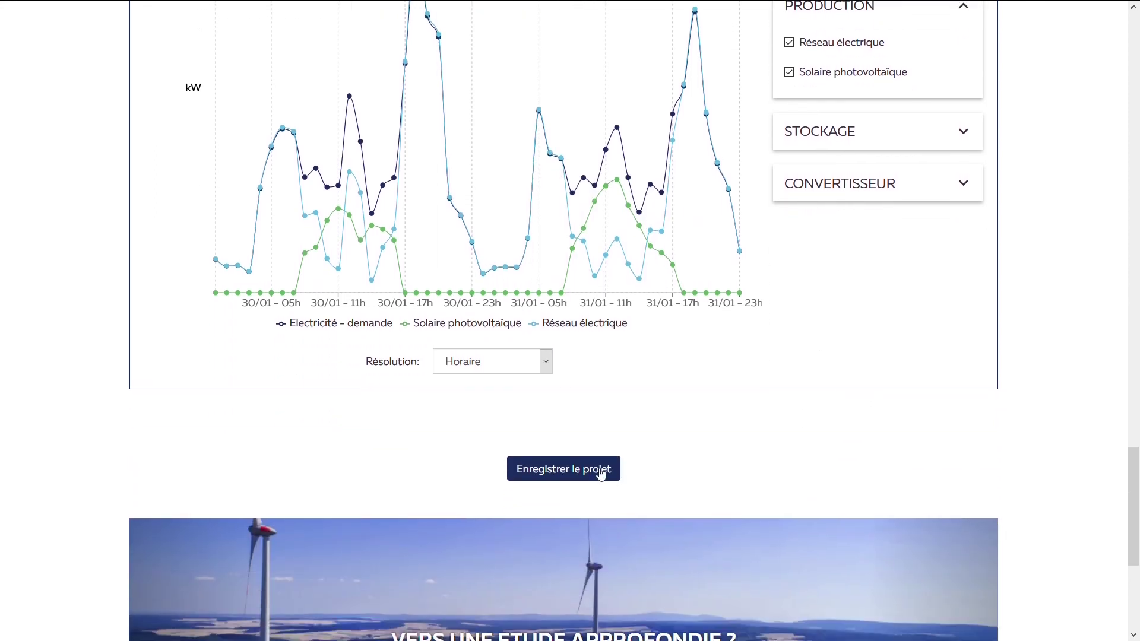
click(601, 474)
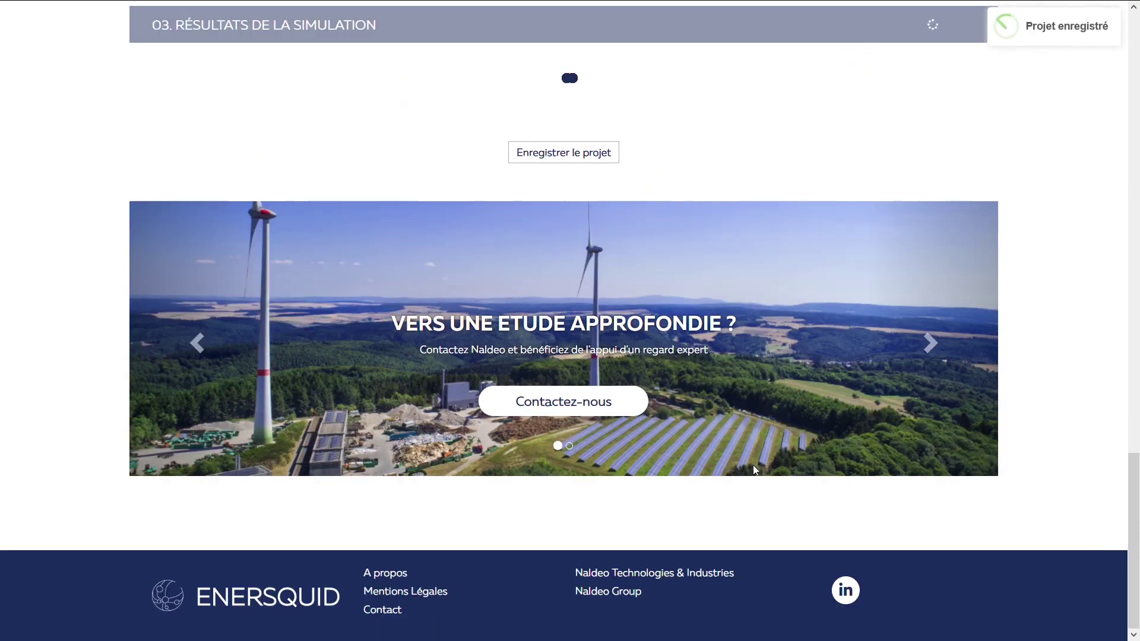
scroll(766, 443, up, 15)
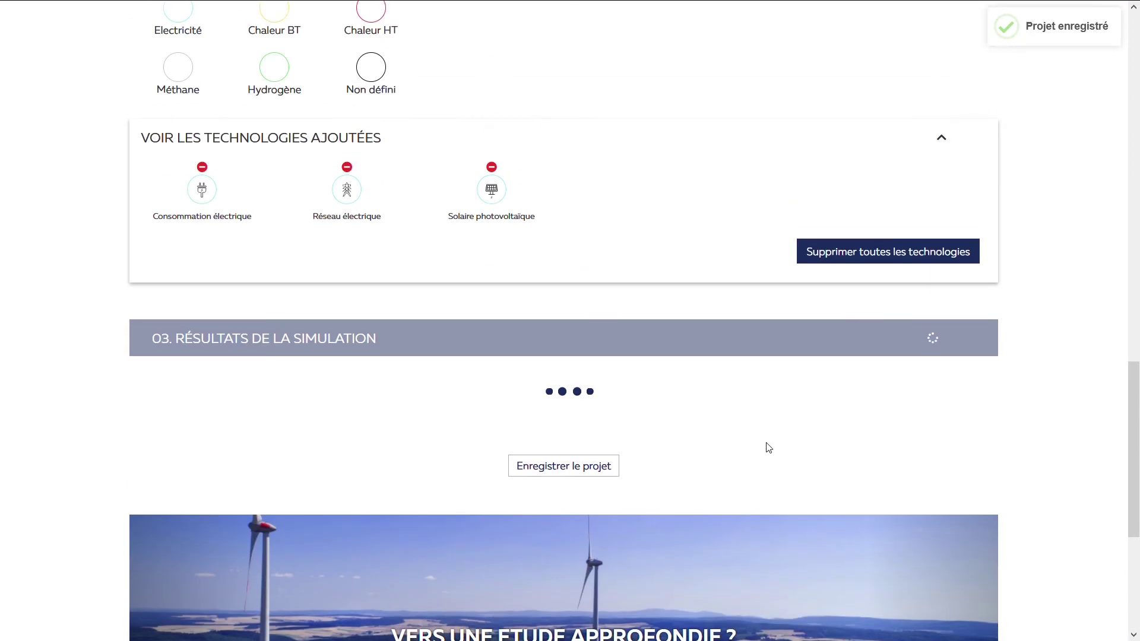
scroll(768, 448, up, 9)
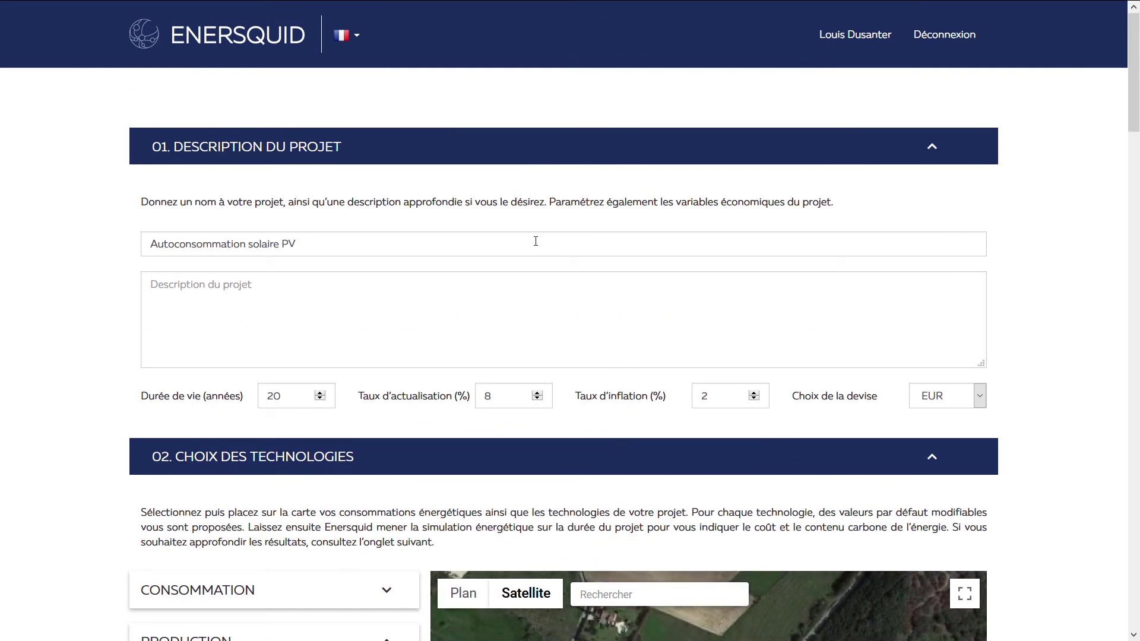
click(214, 43)
scroll(544, 348, down, 2)
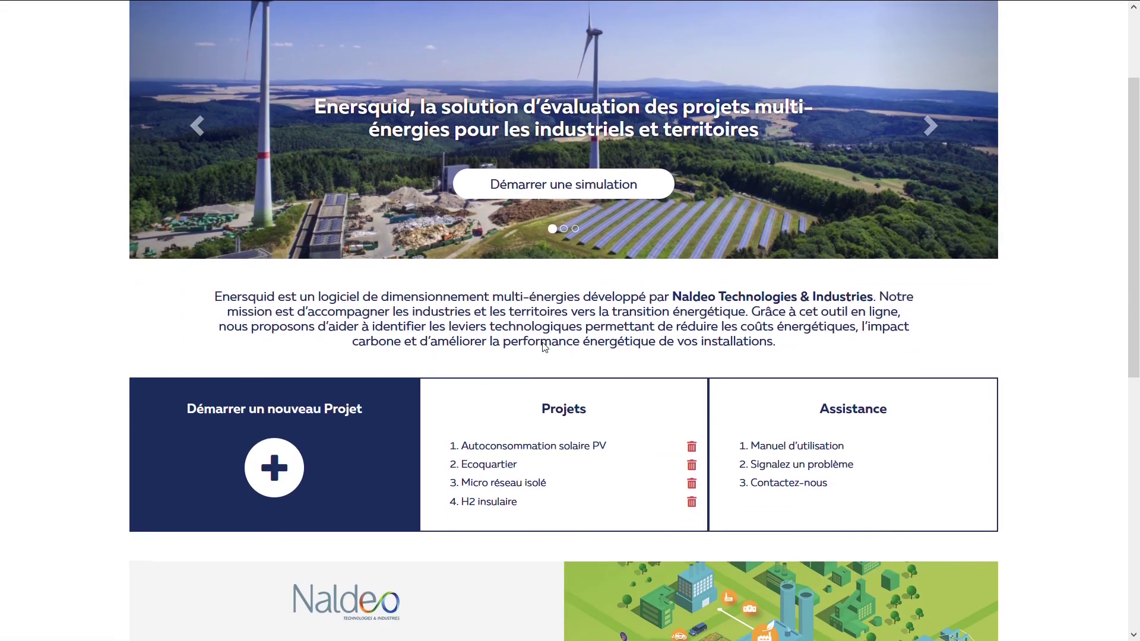